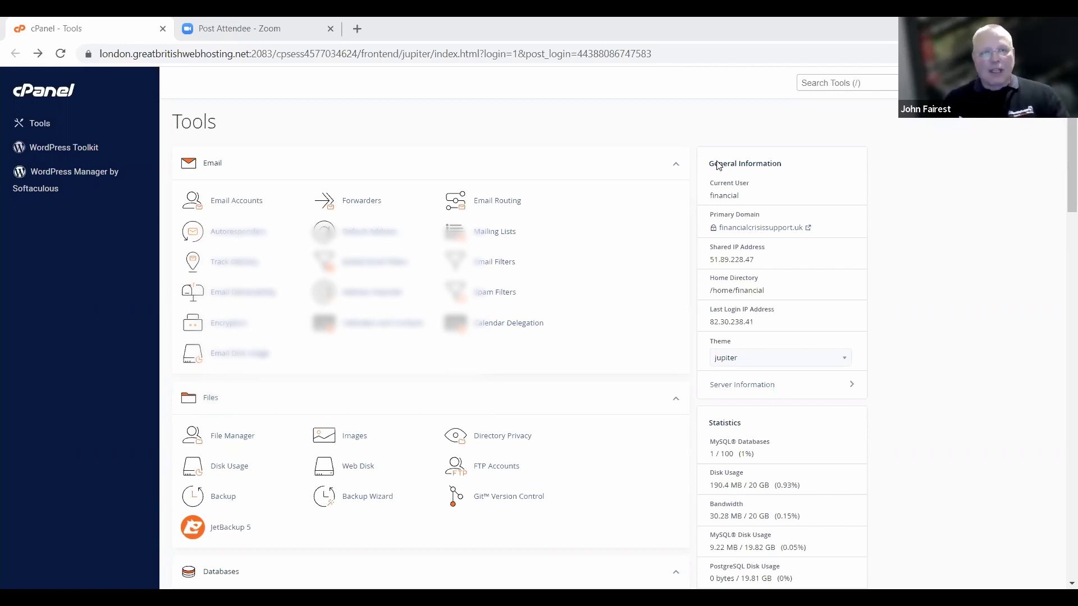
# Go to Email Accounts and start a new account with the + Create form.
pyautogui.click(233, 202)
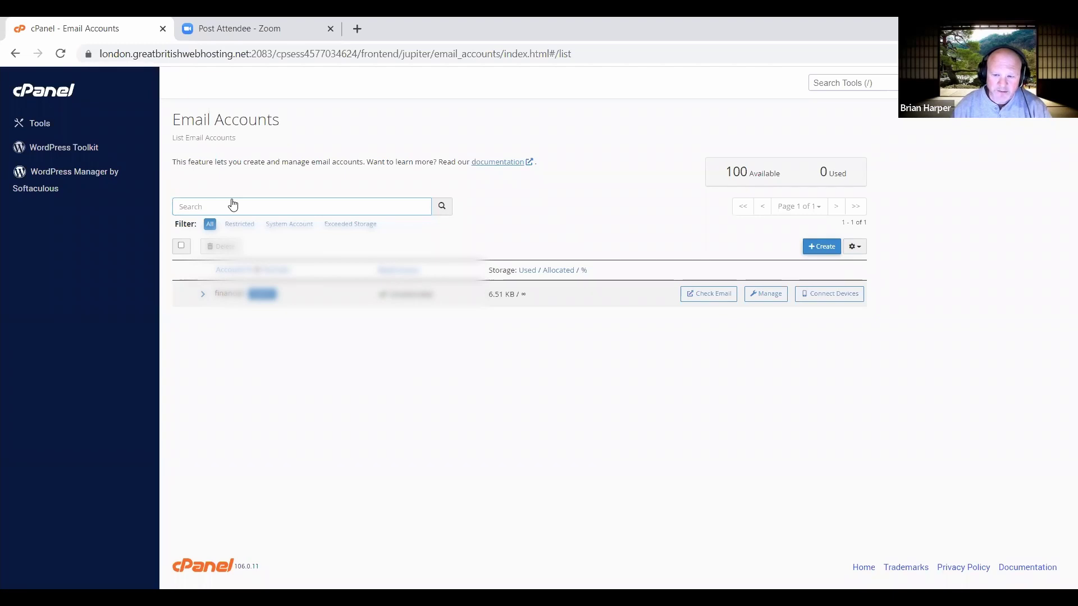
pyautogui.click(823, 249)
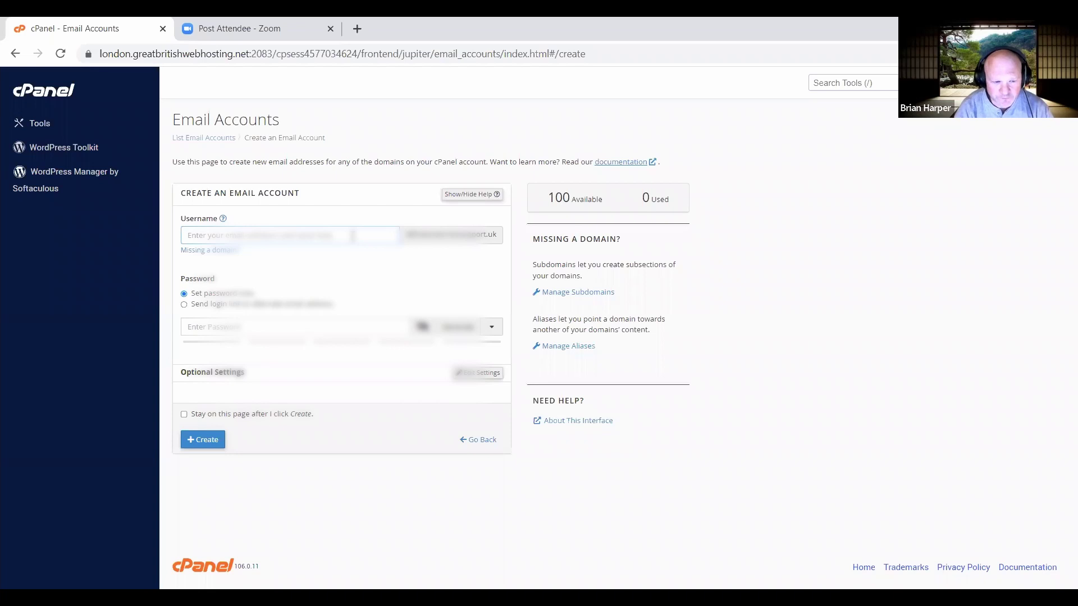
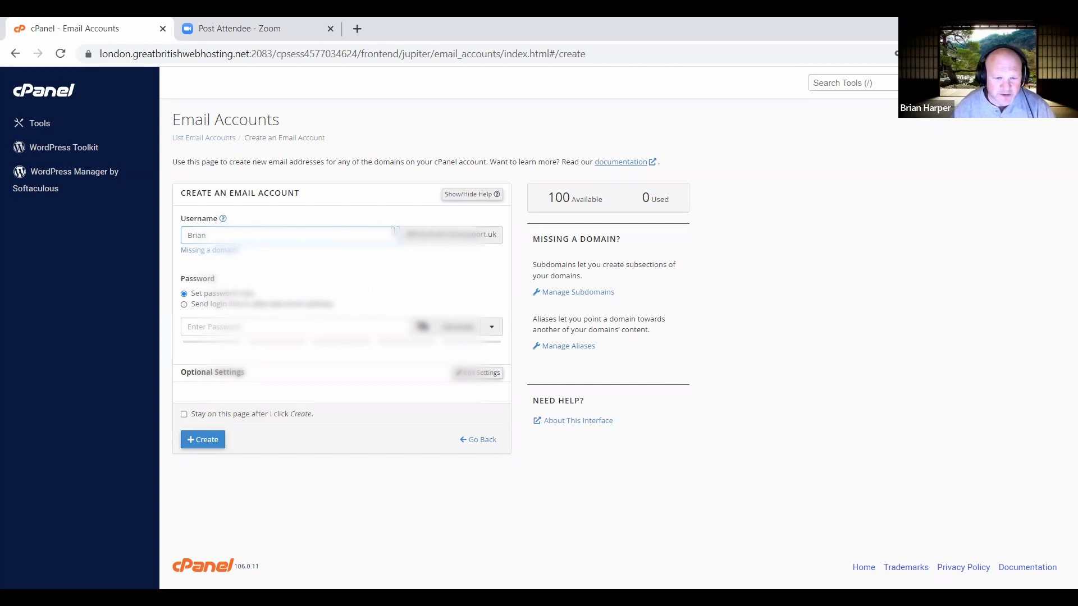
# Enter the mailbox username and confirm the domain it will use.
pyautogui.moveTo(405, 236); pyautogui.dragTo(503, 236)
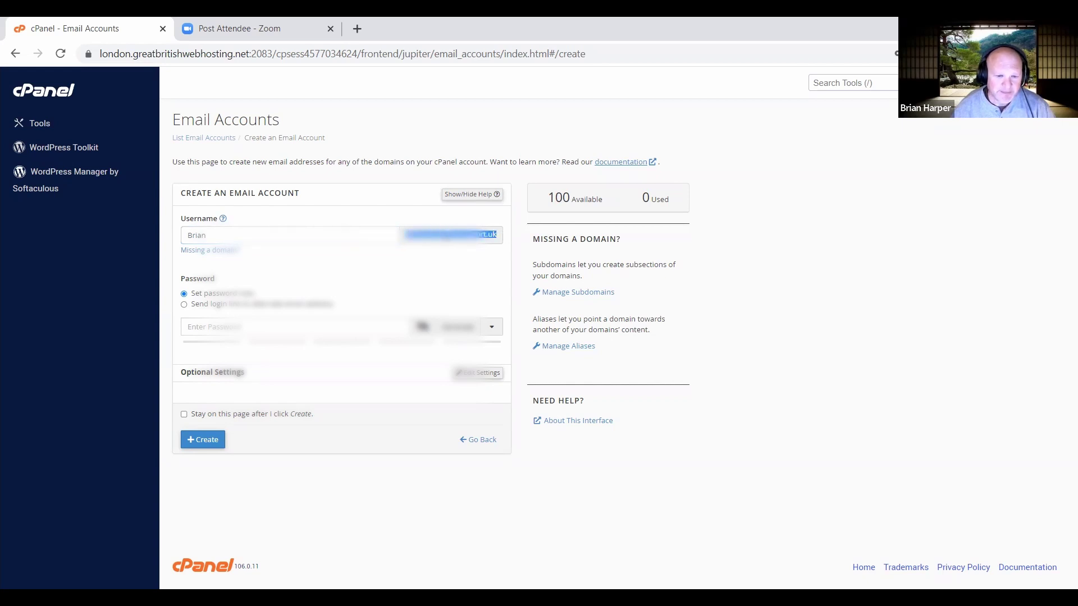
pyautogui.click(427, 262)
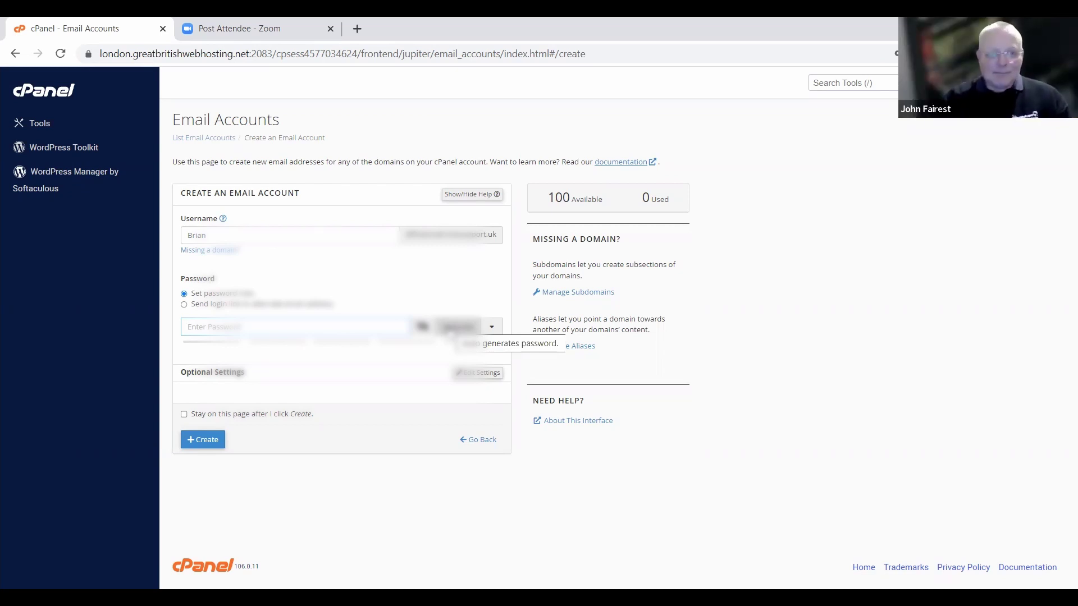
# Generate a strong random password and leave it displayed in plain text.
pyautogui.click(457, 327)
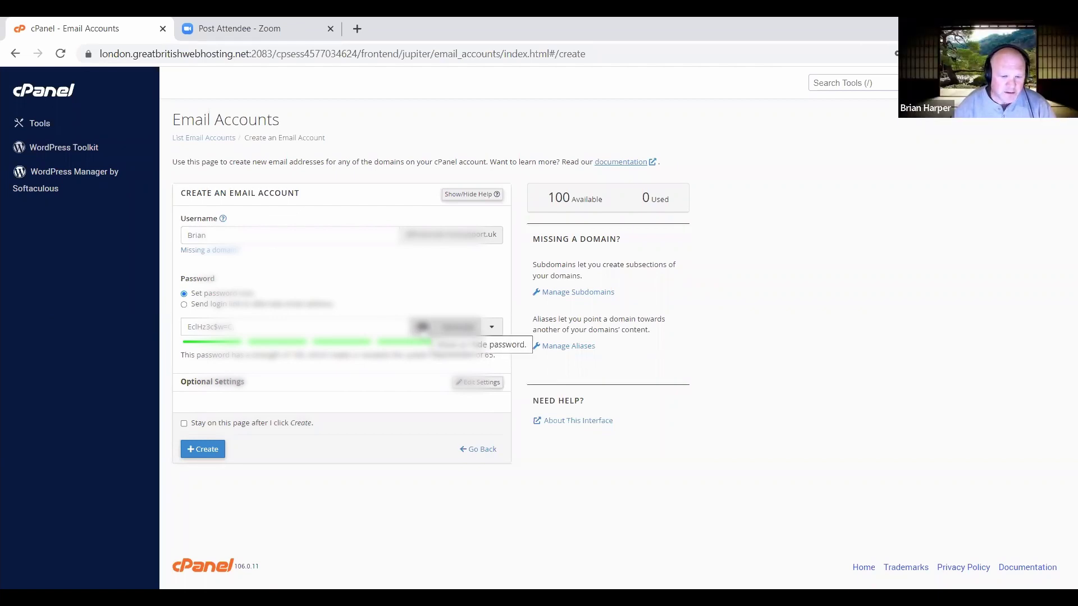
pyautogui.click(422, 327)
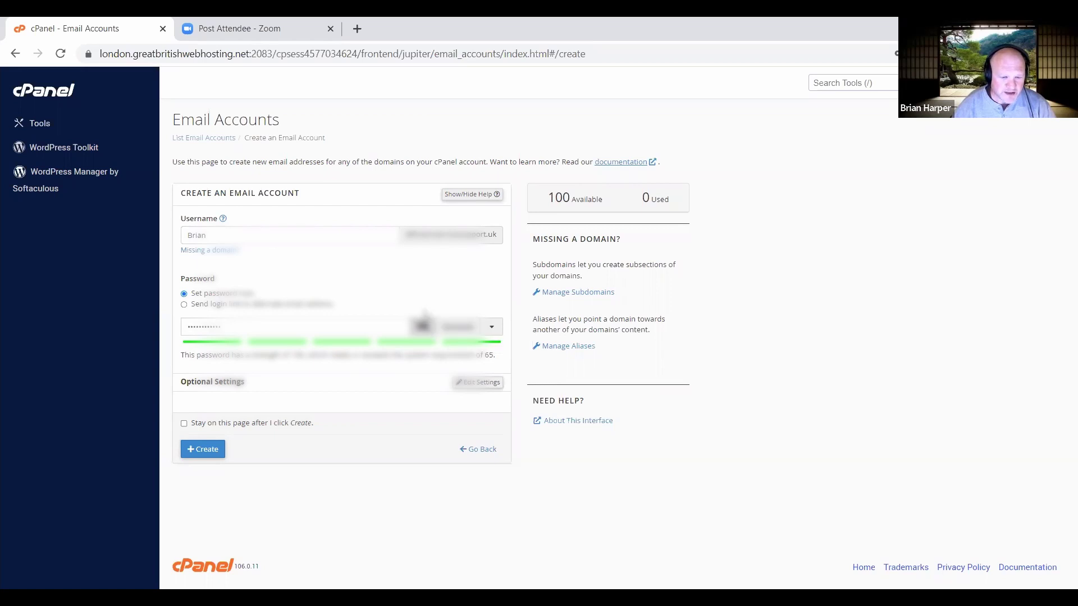
pyautogui.click(422, 326)
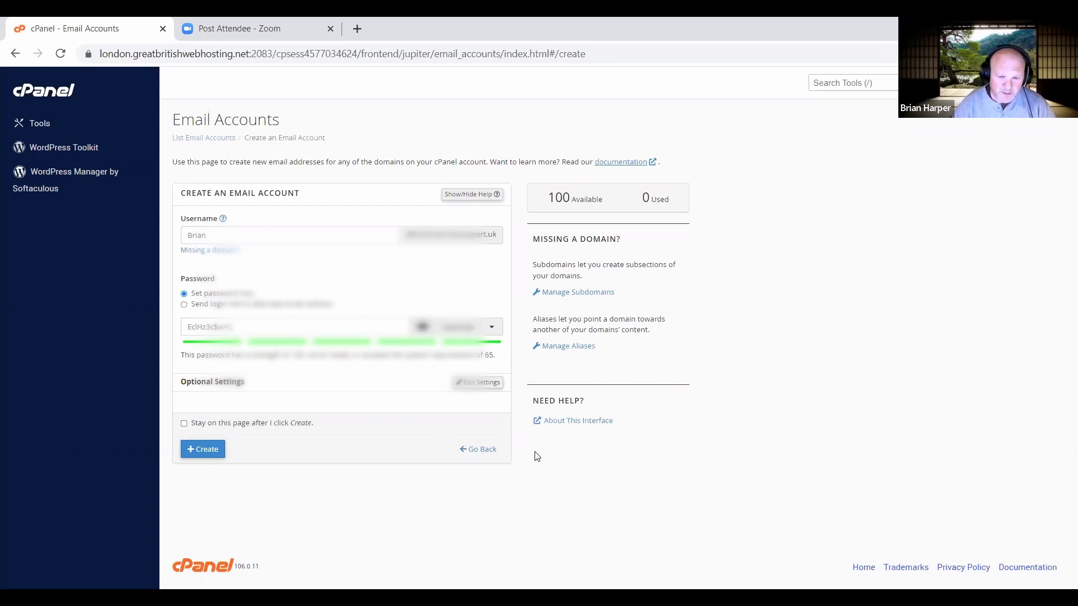
# Show the password generator options: length 12 with mixed-case letters.
pyautogui.click(492, 328)
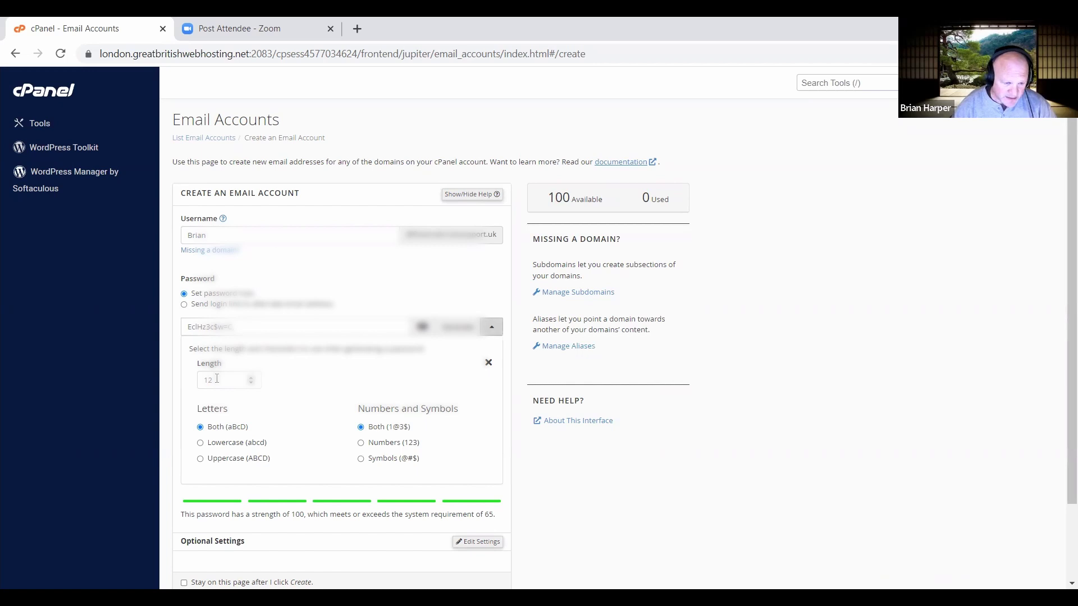
pyautogui.scroll(-2, 306, 385)
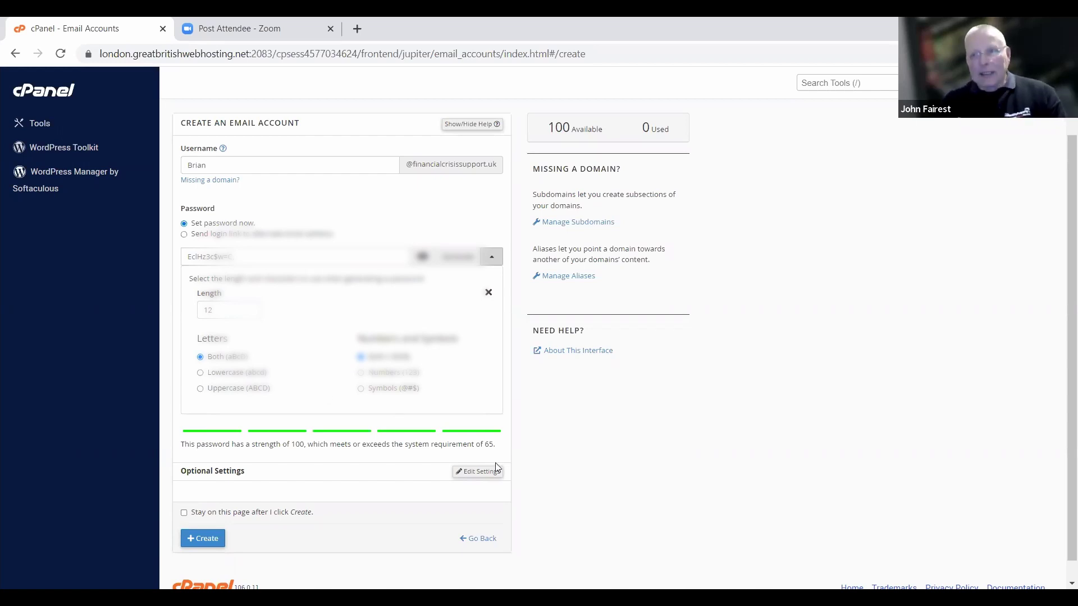
# Expand optional settings, keeping the 1024 MB storage quota and the welcome email enabled.
pyautogui.scroll(-1, 559, 454)
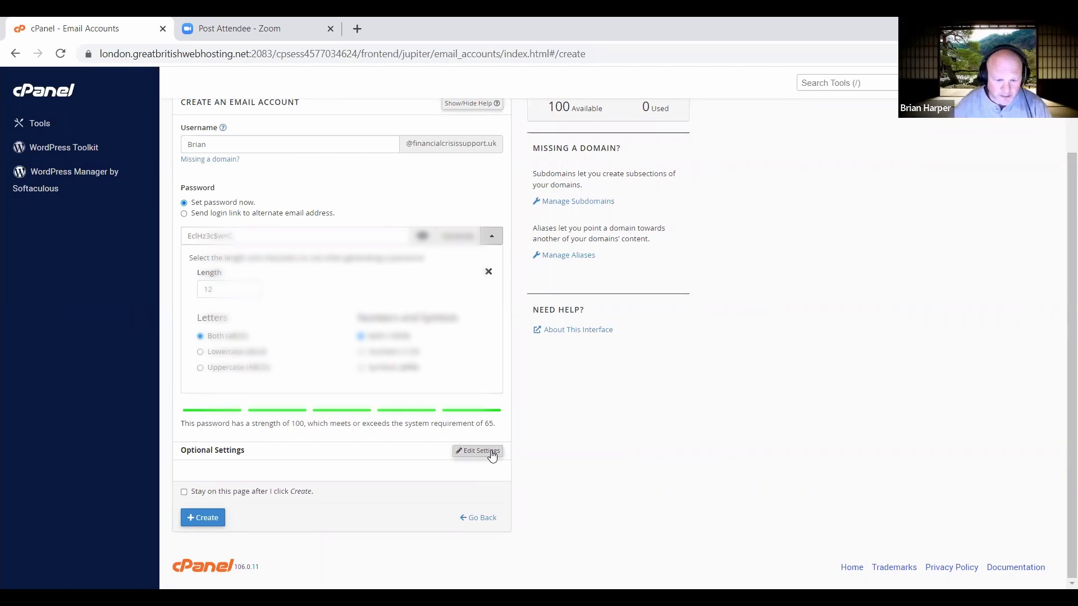
pyautogui.click(483, 455)
pyautogui.scroll(-2, 421, 445)
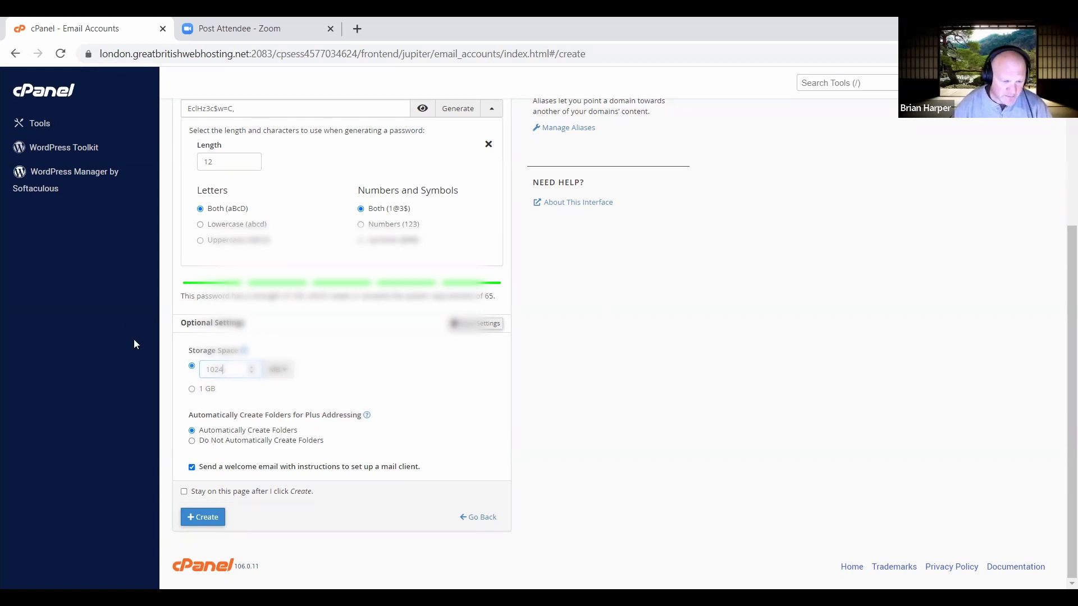
pyautogui.click(192, 390)
pyautogui.click(192, 366)
pyautogui.click(191, 467)
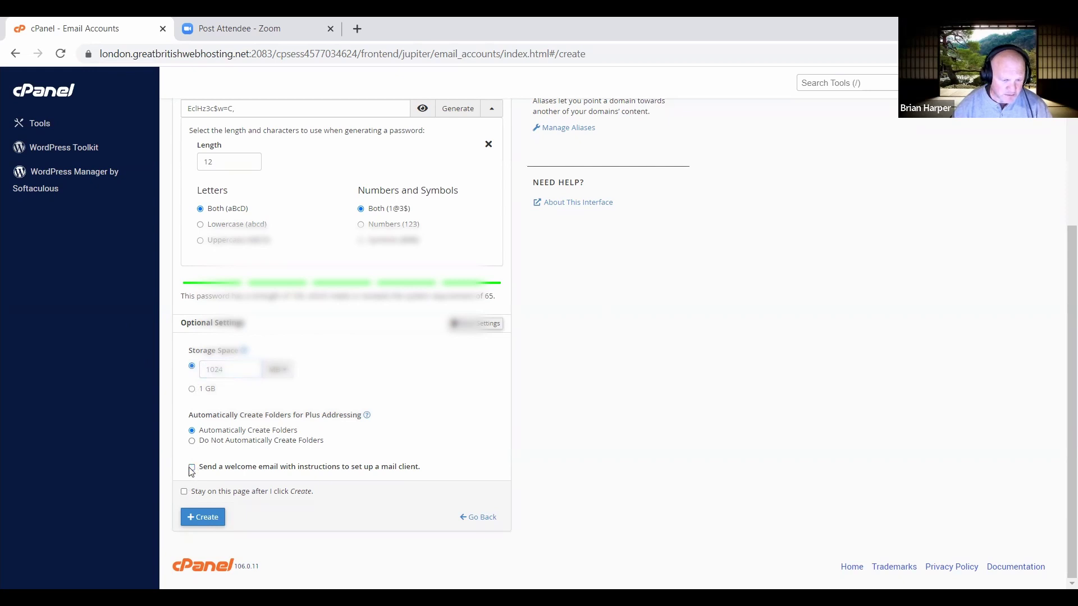
pyautogui.click(191, 467)
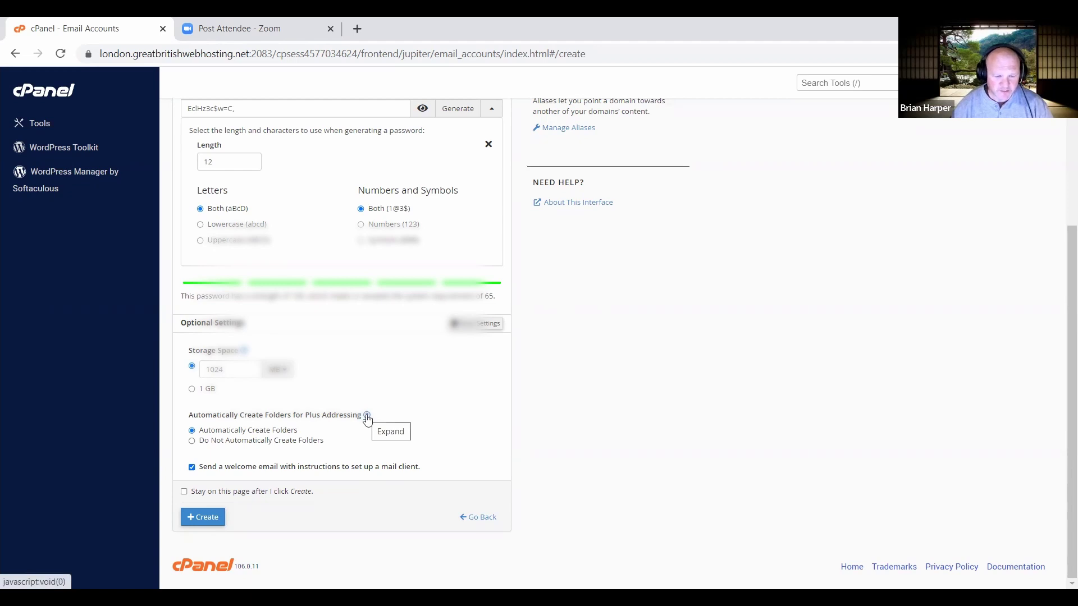
# Read the plus-addressing explanation, then submit the form to create the account.
pyautogui.click(367, 417)
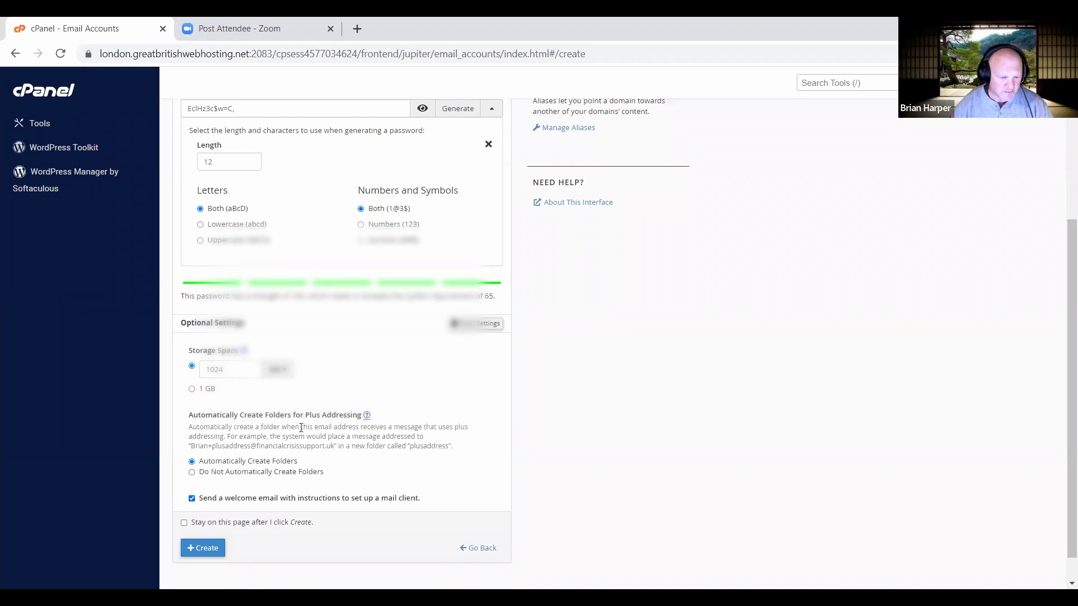
pyautogui.scroll(-1, 301, 429)
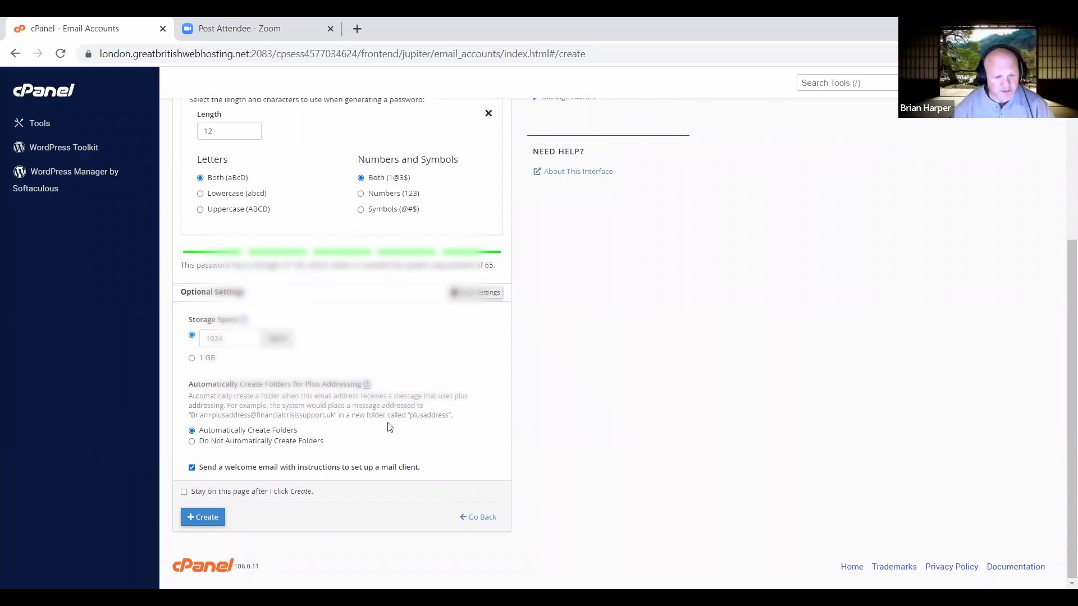
pyautogui.click(204, 521)
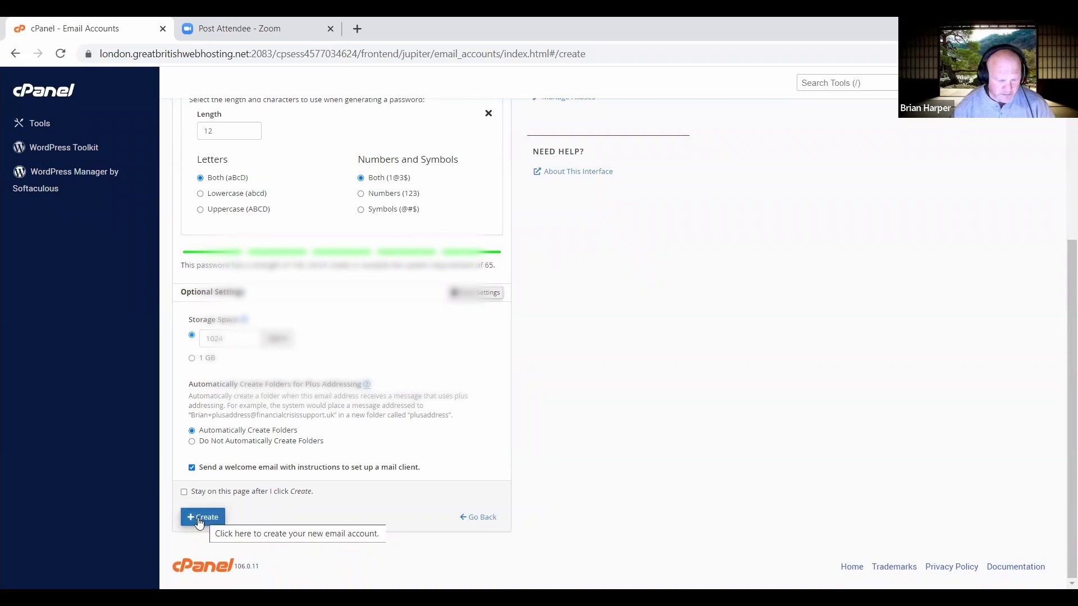
pyautogui.click(200, 522)
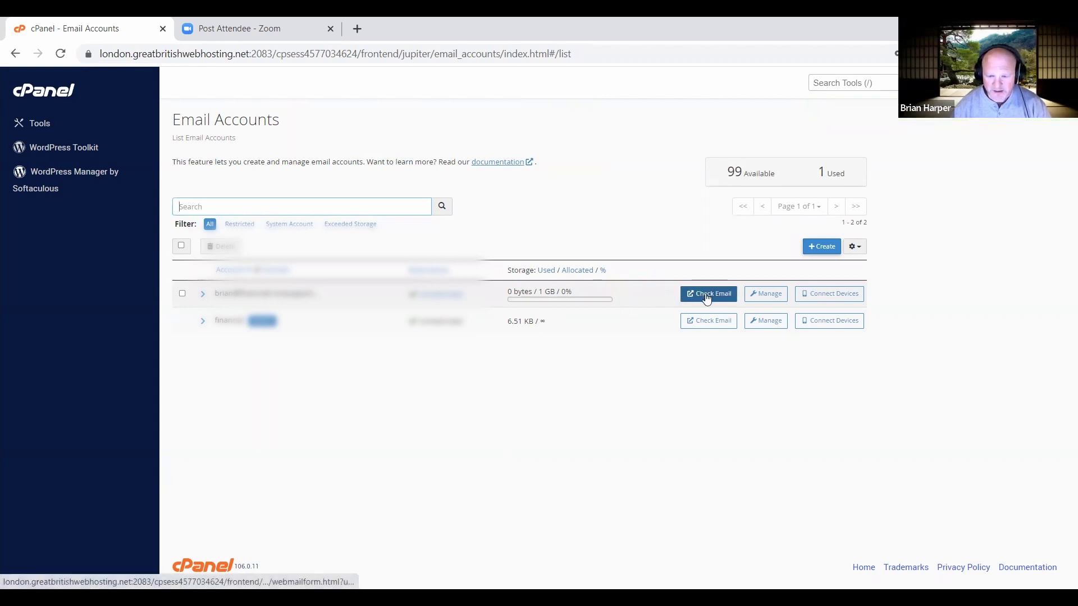
pyautogui.click(819, 299)
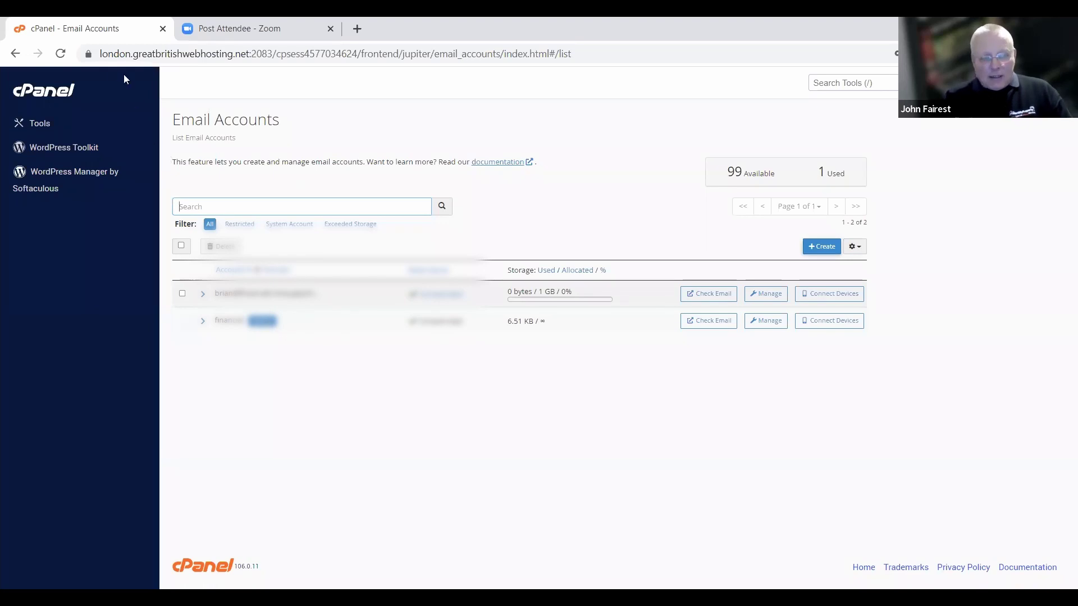
# Step back and forward in the browser, then go to the cPanel Tools page.
pyautogui.click(18, 54)
pyautogui.click(38, 54)
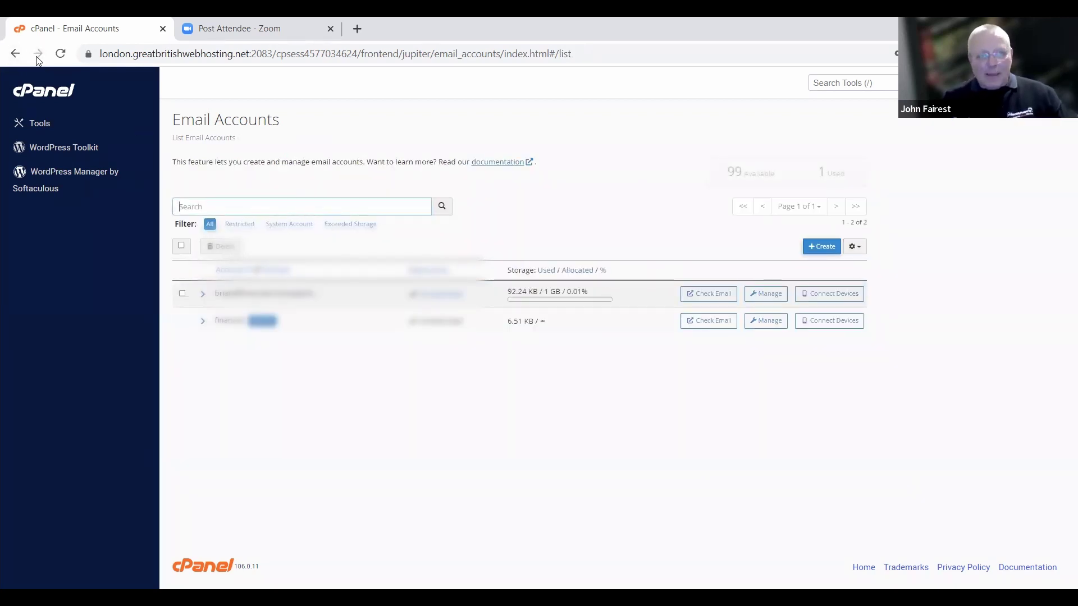
pyautogui.click(33, 124)
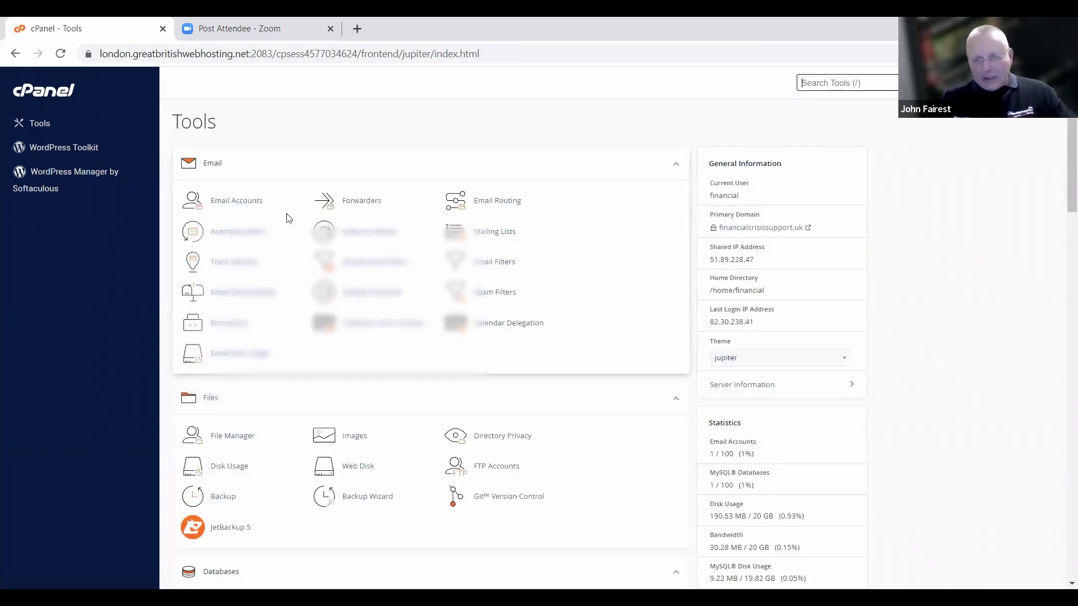
# Open Forwarders and manage the financialcrisissupport.uk domain.
pyautogui.click(362, 202)
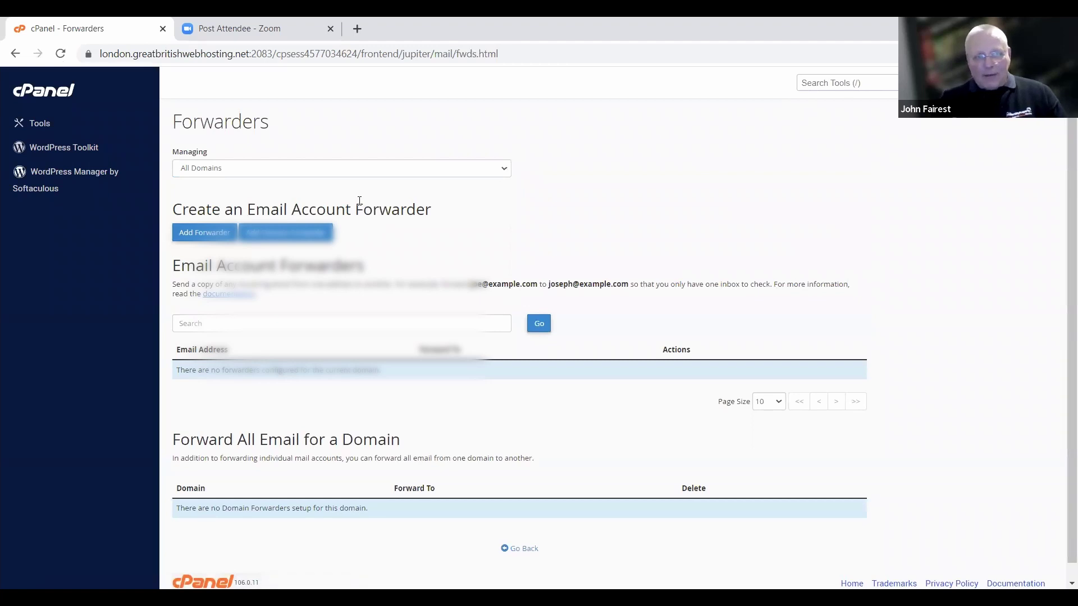
pyautogui.scroll(-1, 403, 242)
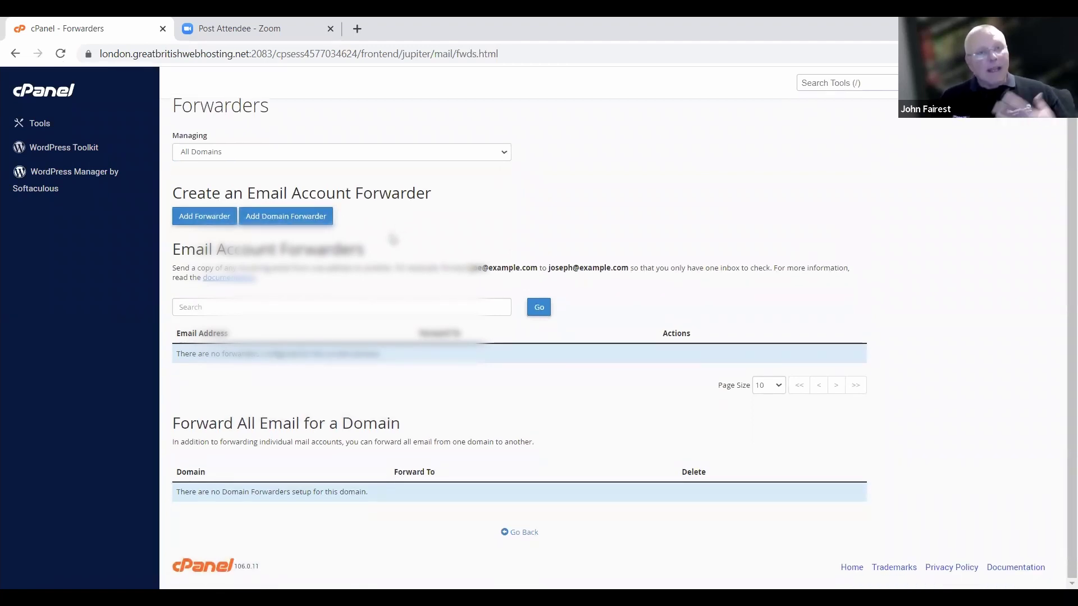
pyautogui.click(504, 152)
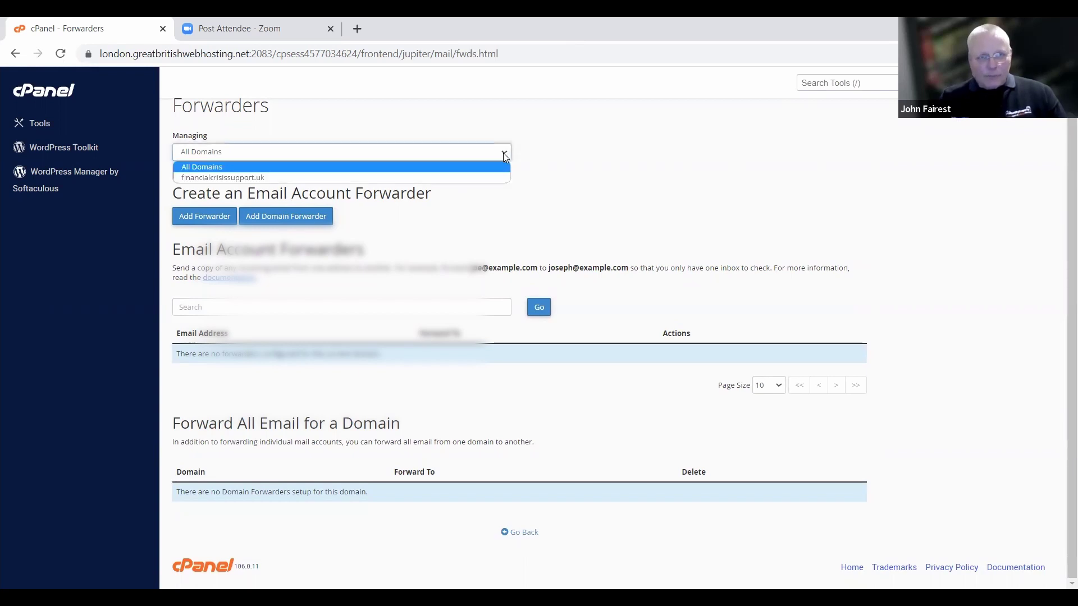
pyautogui.click(453, 179)
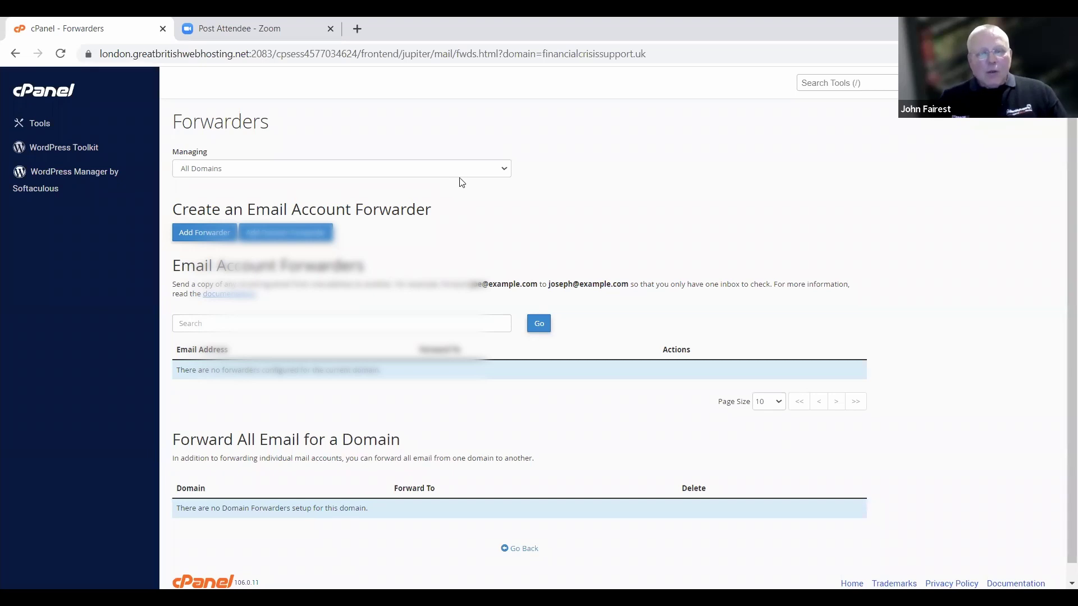
pyautogui.click(467, 172)
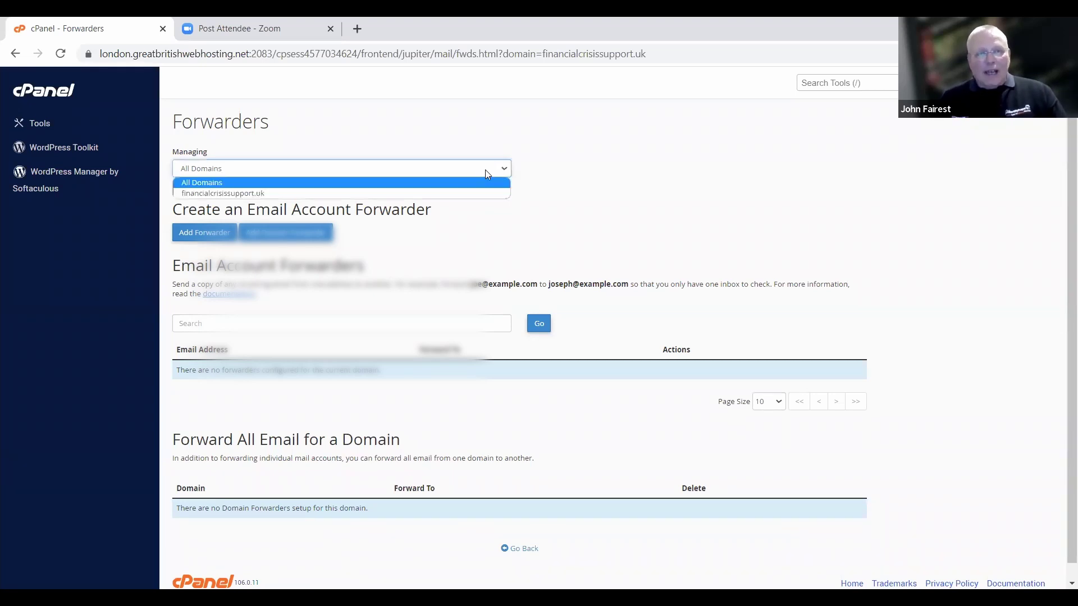
pyautogui.click(232, 196)
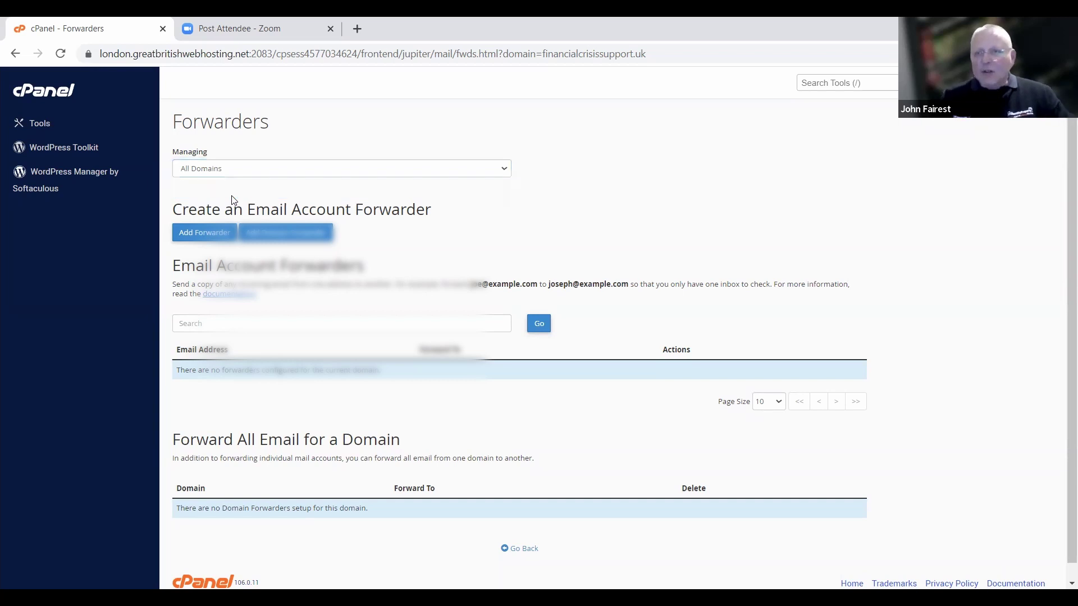
pyautogui.click(504, 171)
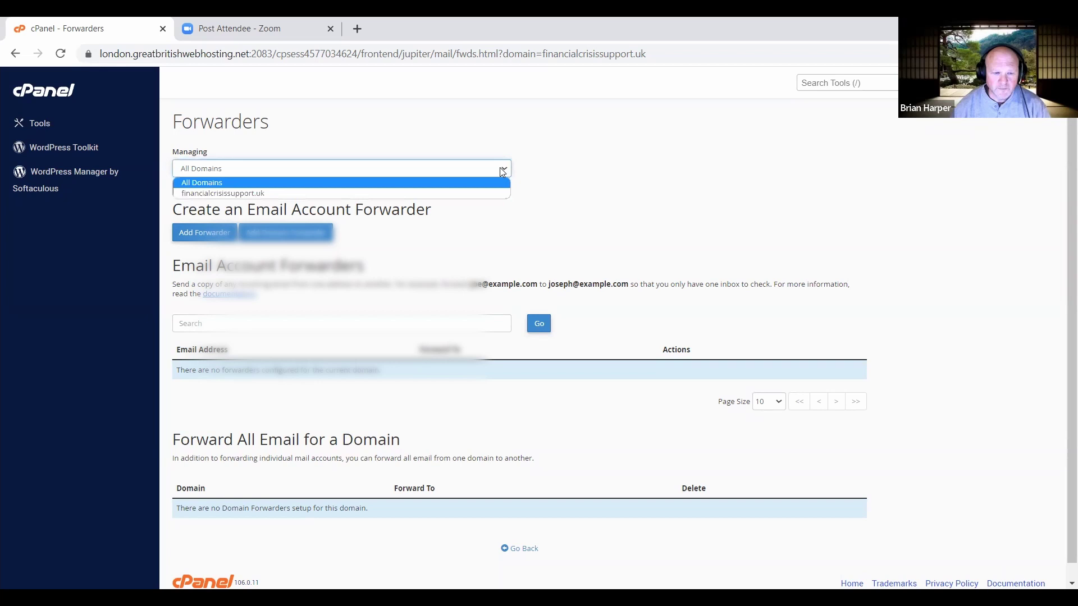
pyautogui.click(361, 194)
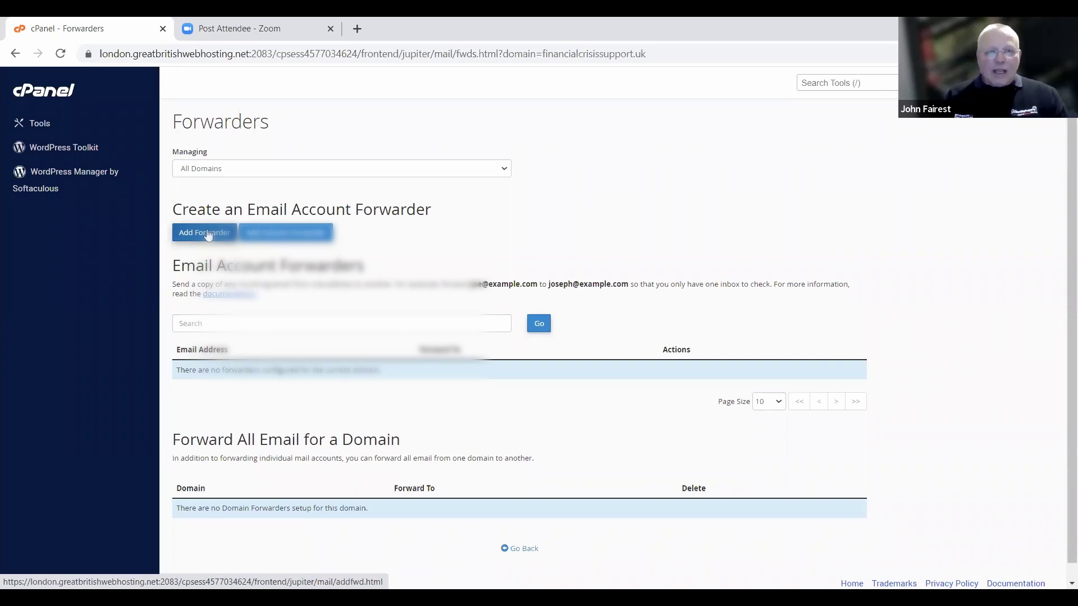
# Set up a forwarder from the new mailbox name to a saved external address, showing advanced options.
pyautogui.click(206, 232)
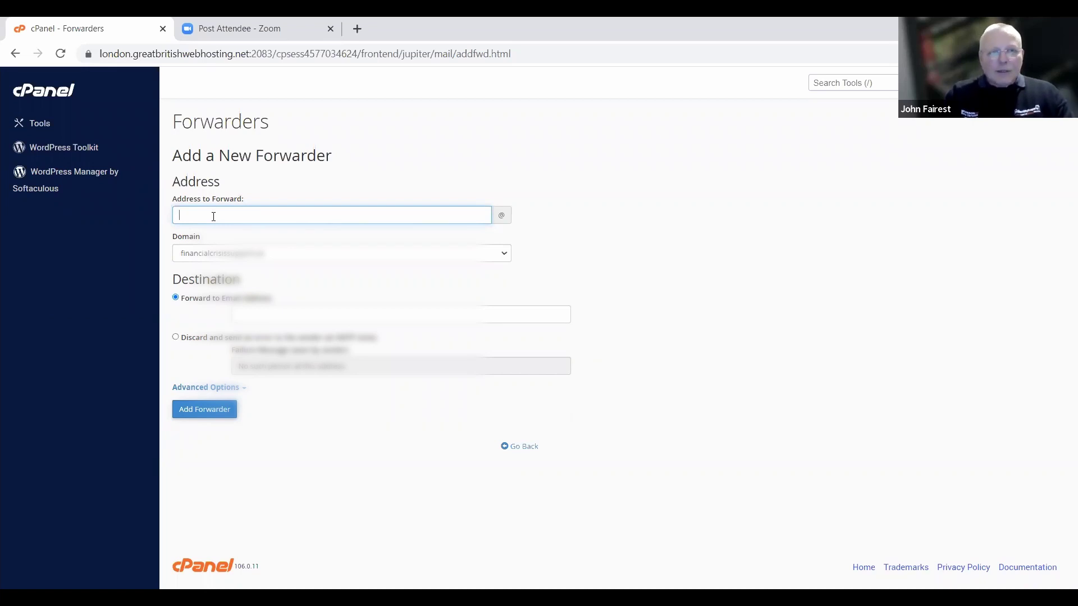
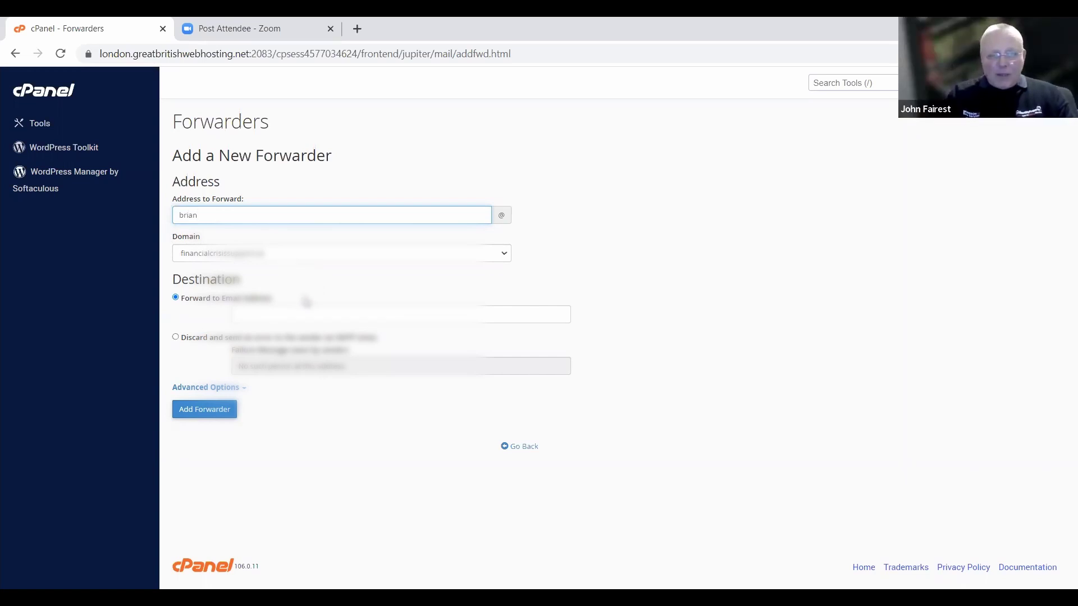
pyautogui.click(296, 318)
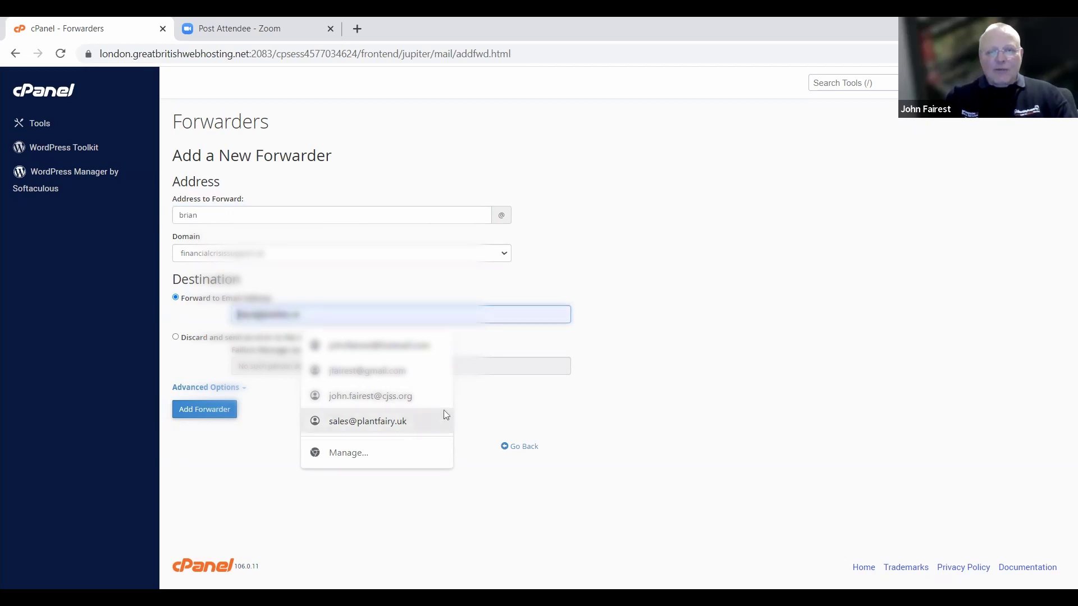
pyautogui.click(410, 351)
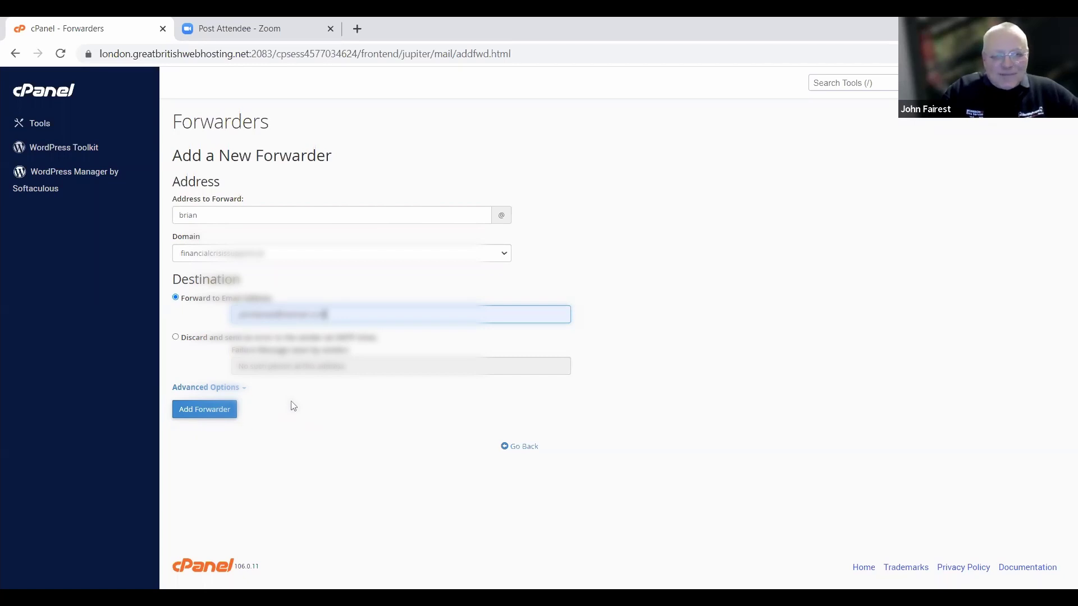
pyautogui.click(212, 388)
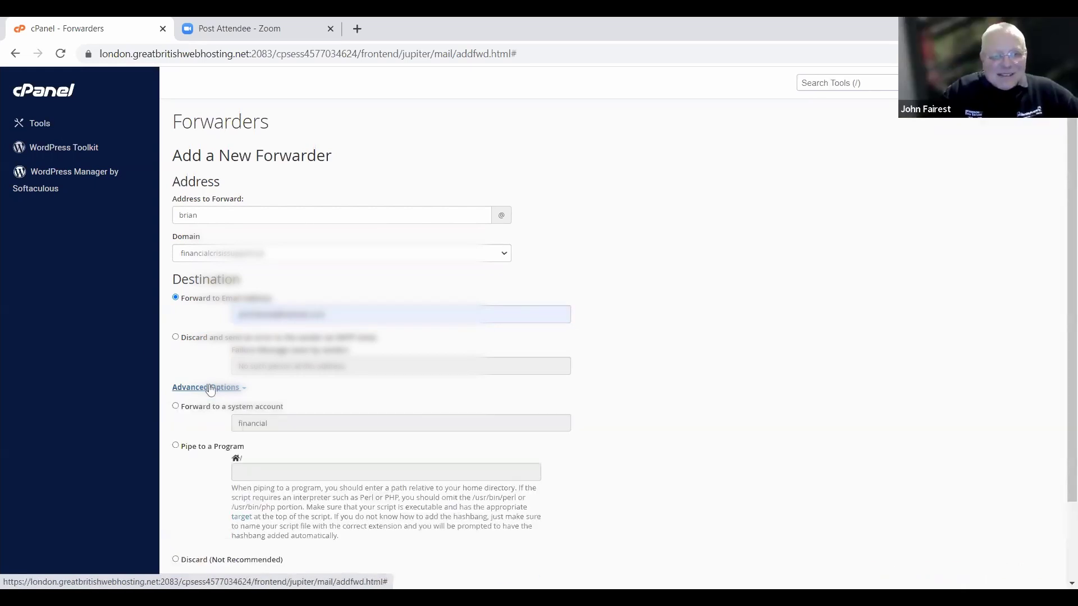
# Keep Forward to Email Address as the destination and add the forwarder.
pyautogui.scroll(-3, 83, 318)
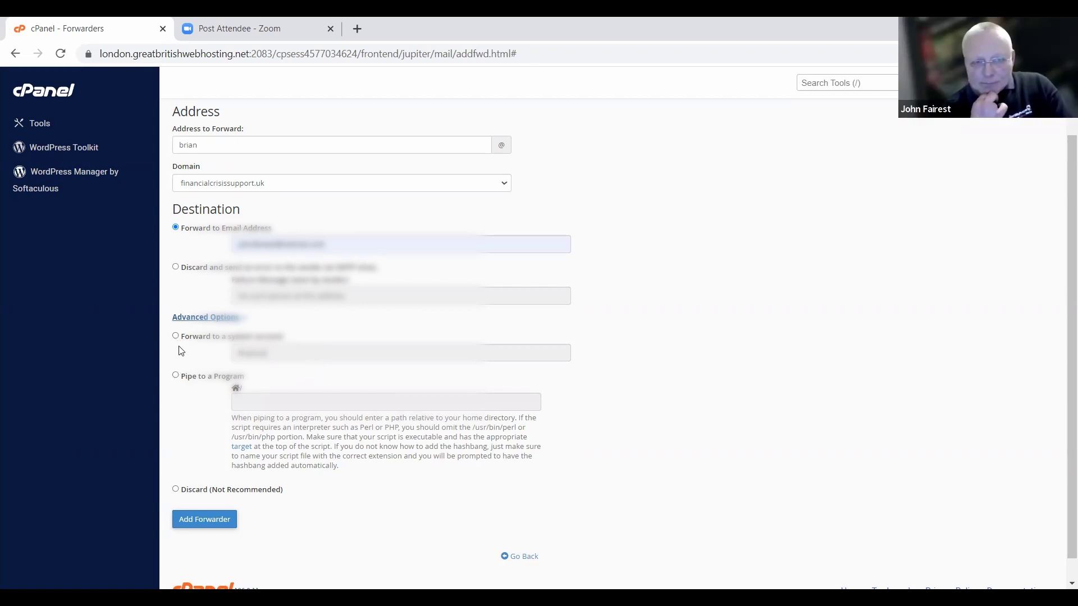
pyautogui.click(175, 337)
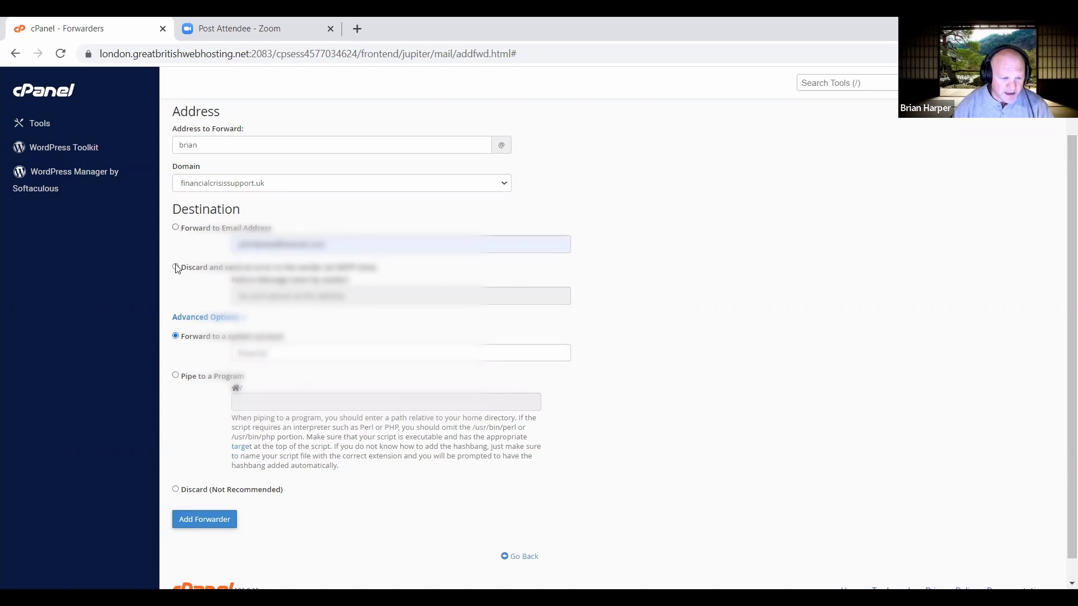
pyautogui.click(176, 229)
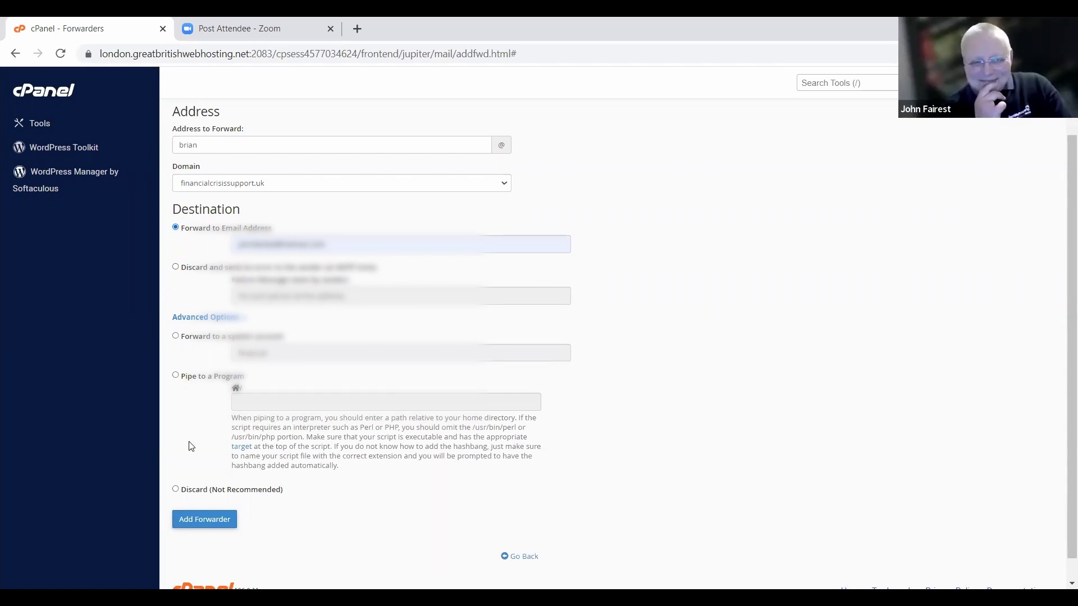
pyautogui.click(205, 520)
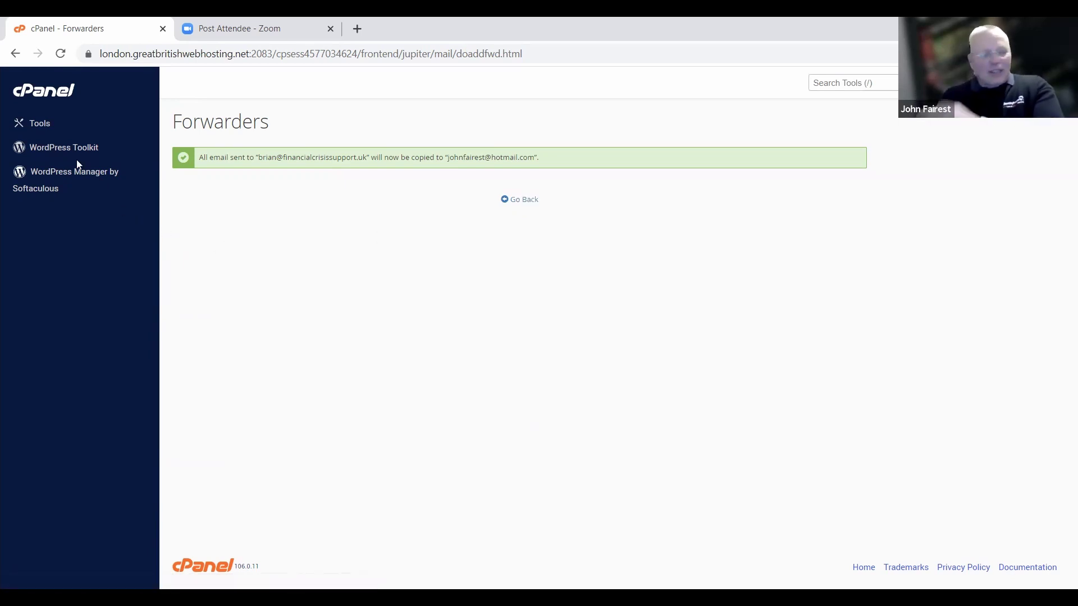
# Check that the new forwarder is listed under Forwarders, then return to the Tools page.
pyautogui.click(40, 126)
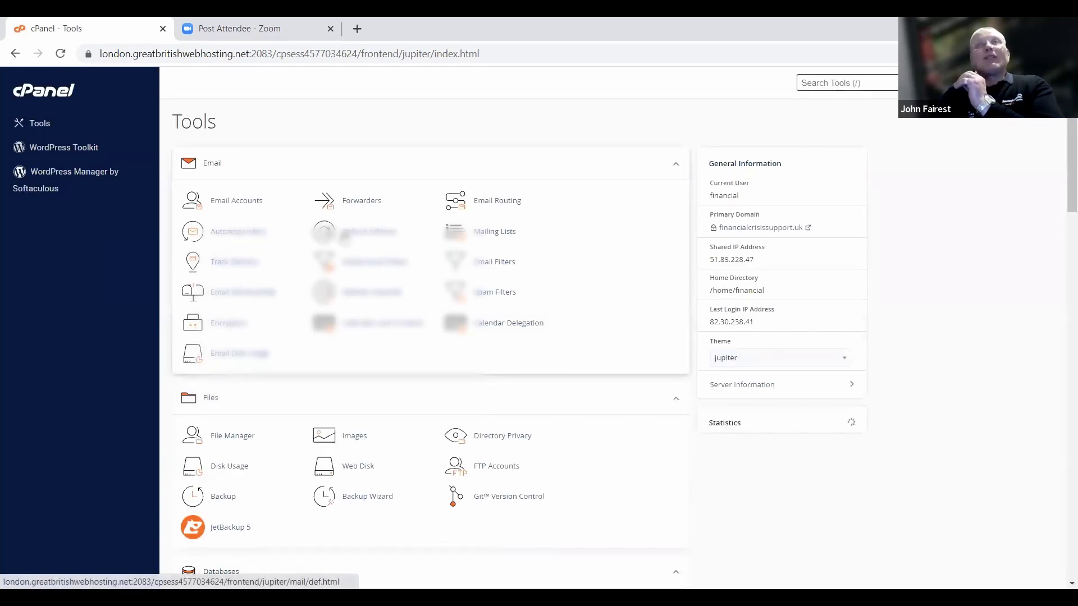
pyautogui.click(361, 203)
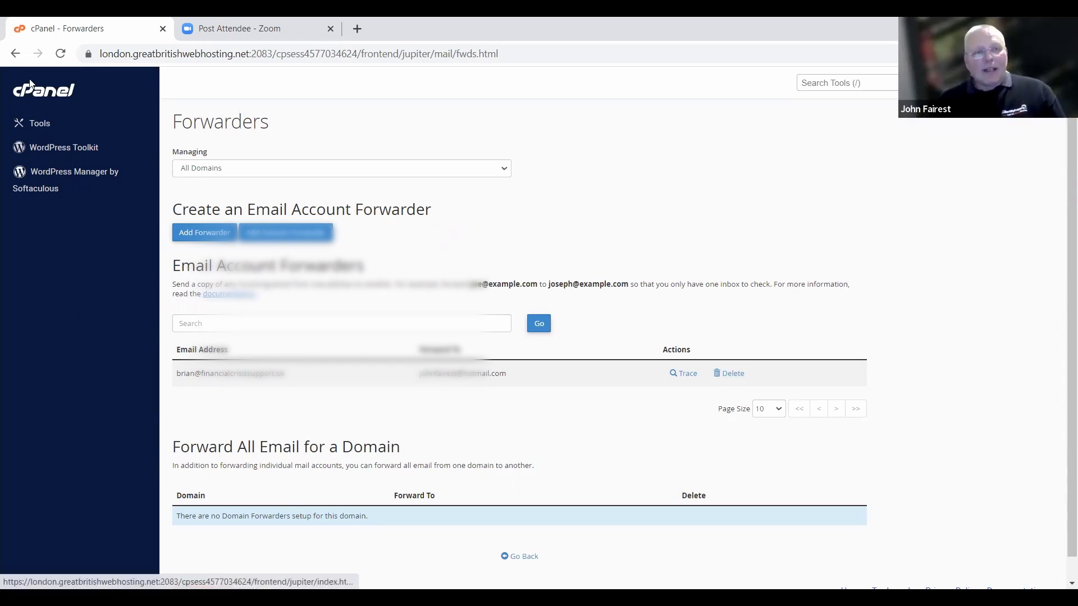
pyautogui.click(17, 52)
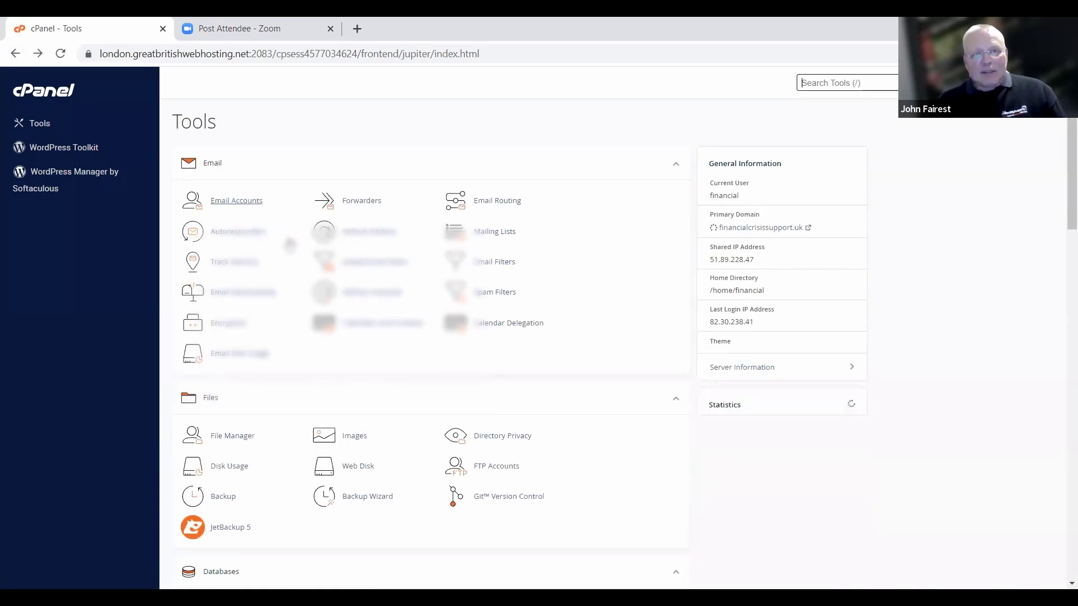
# Open Autoresponders and start adding a new autoresponder.
pyautogui.click(243, 232)
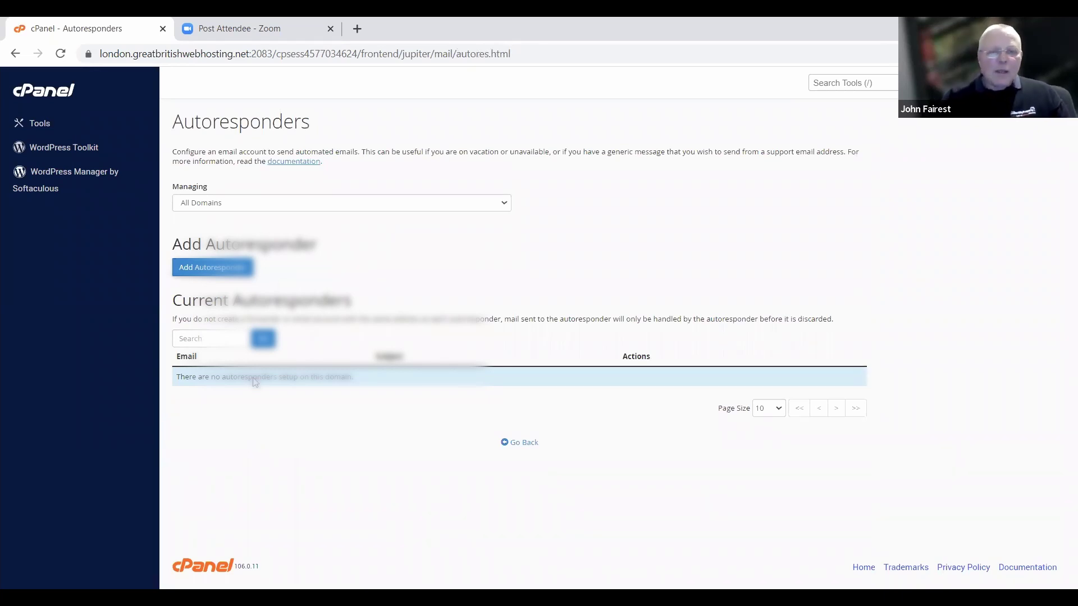
pyautogui.click(224, 272)
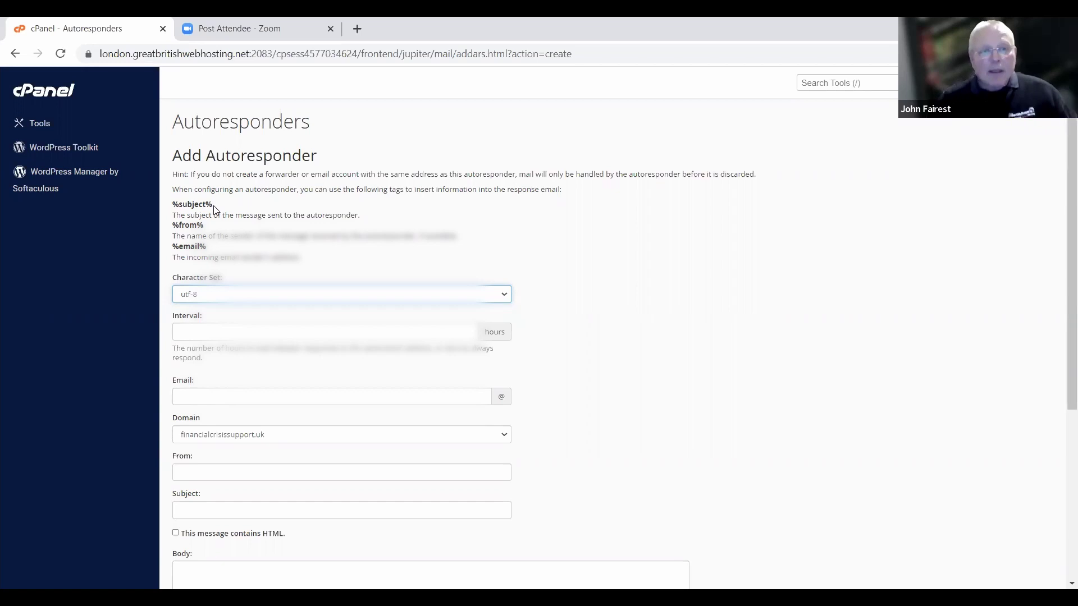
pyautogui.click(192, 396)
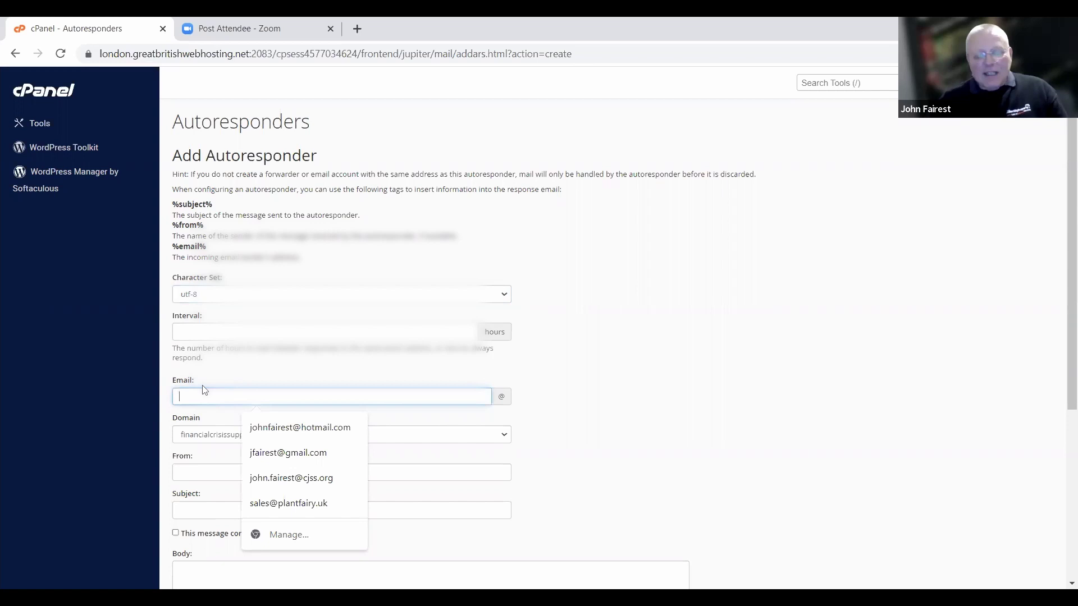
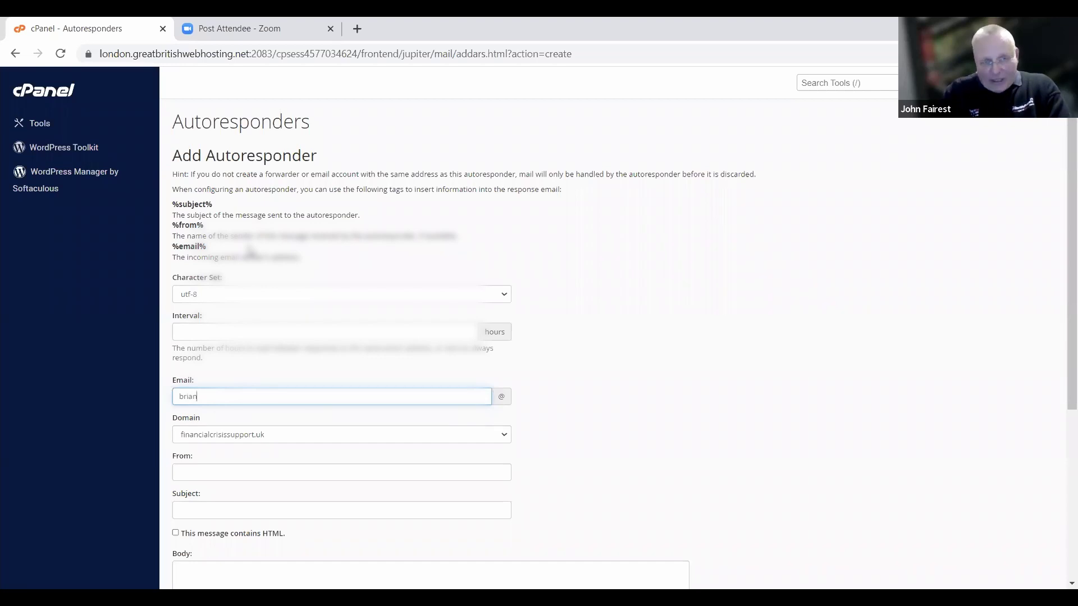
# Enter '%Lead Gen%' as the autoresponder subject, removing the doubled G.
pyautogui.scroll(-1, 825, 301)
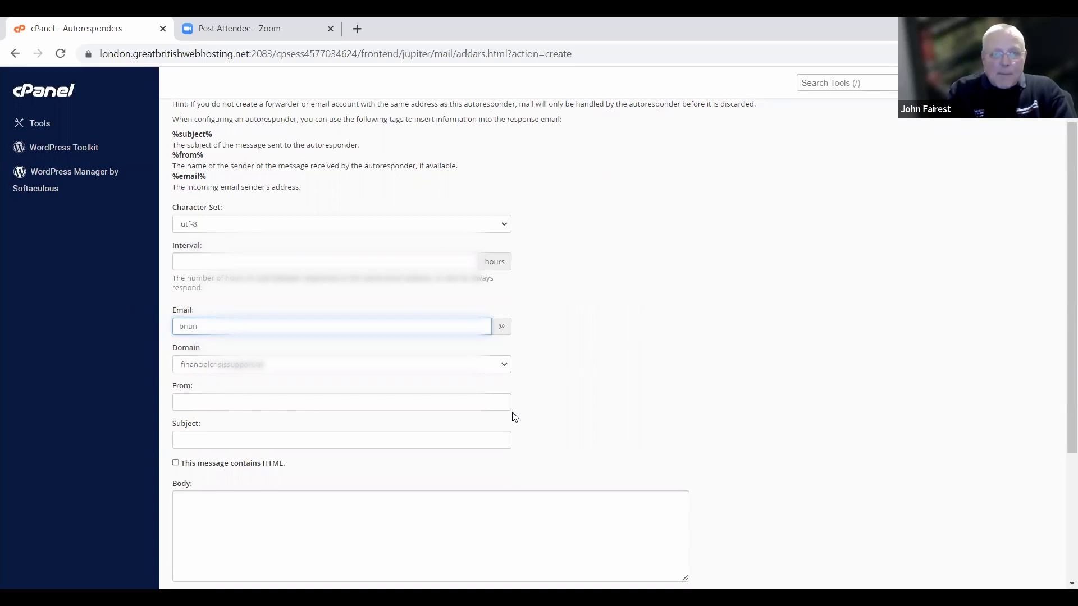
pyautogui.click(415, 400)
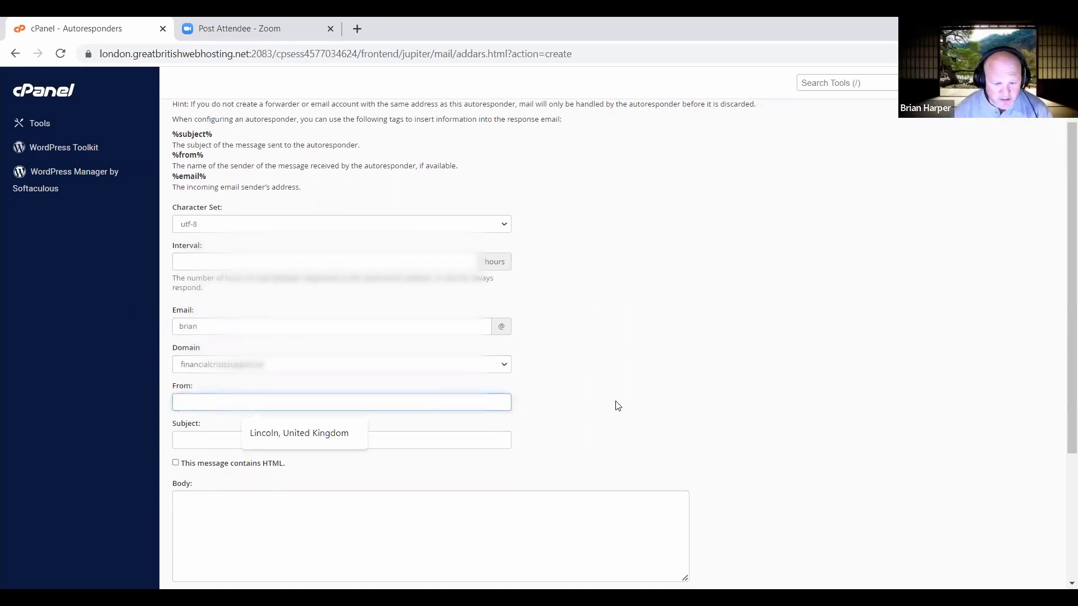
pyautogui.scroll(-3, 615, 406)
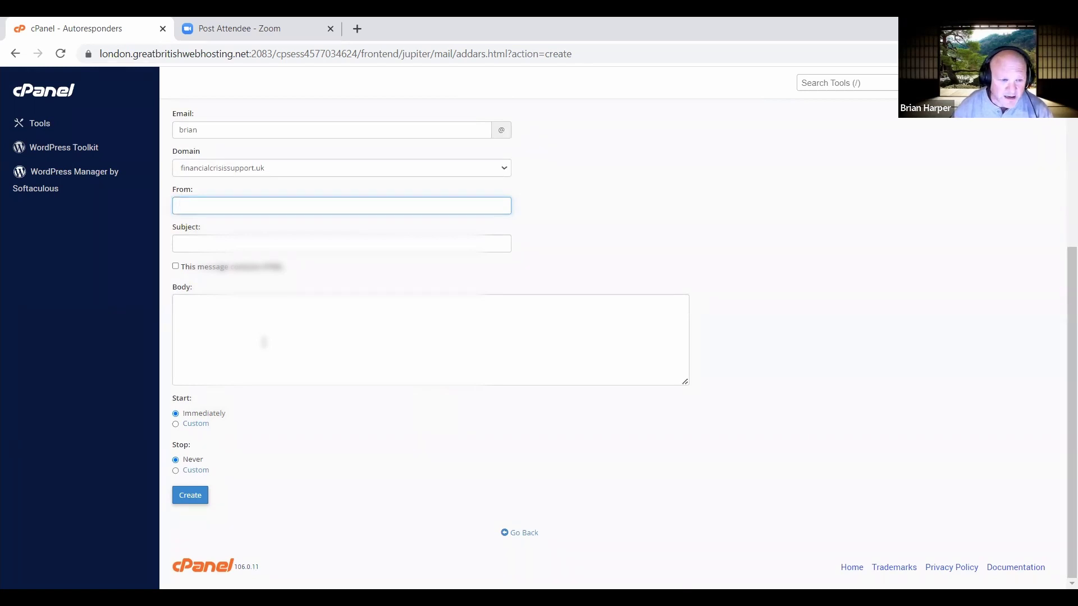
pyautogui.click(194, 245)
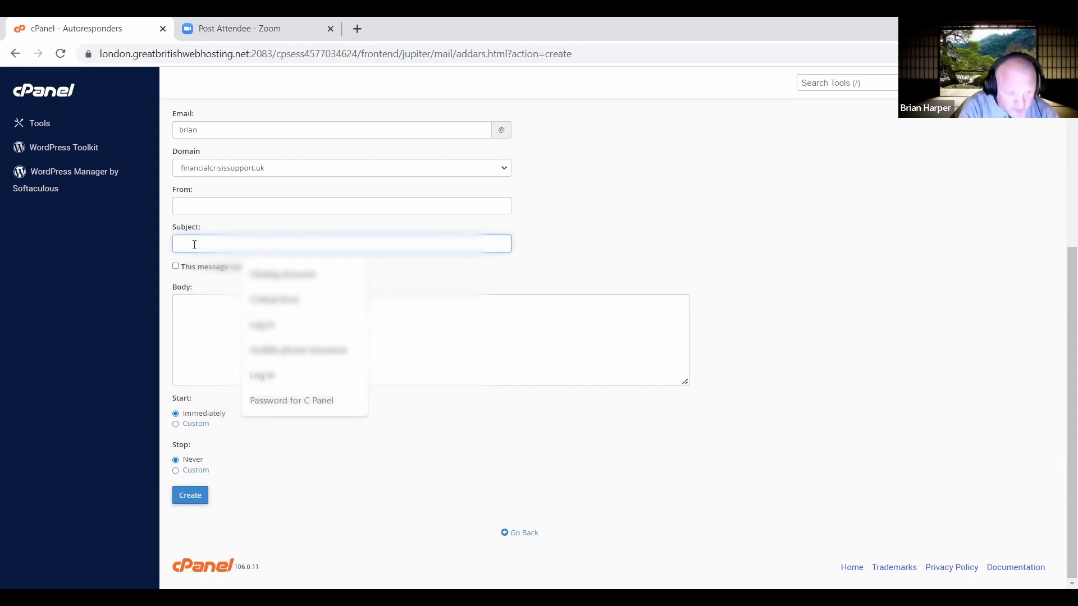
pyautogui.write('%')
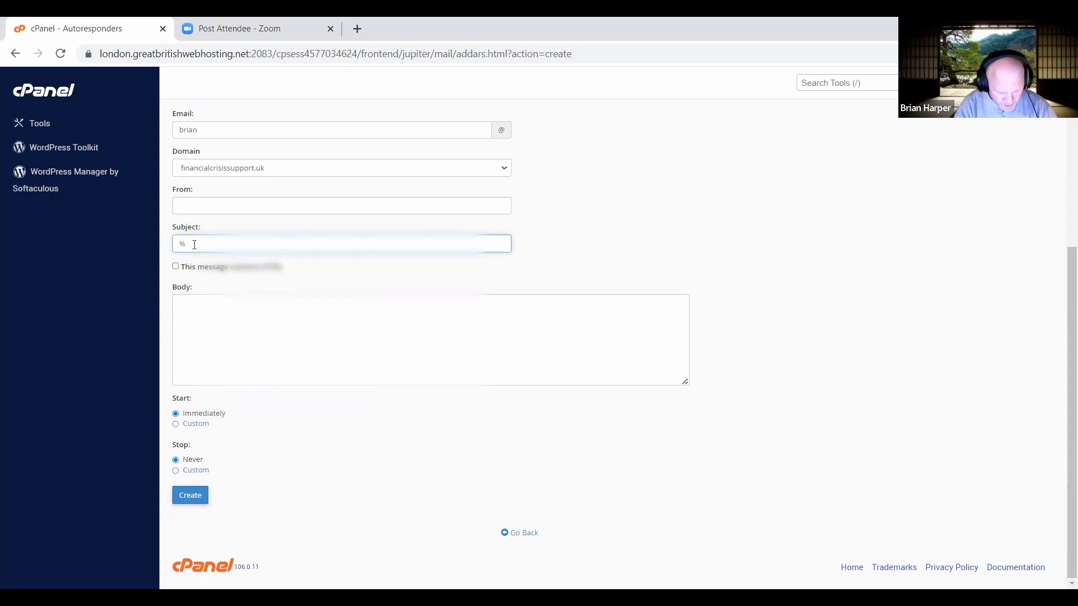
pyautogui.write('Lead GGen')
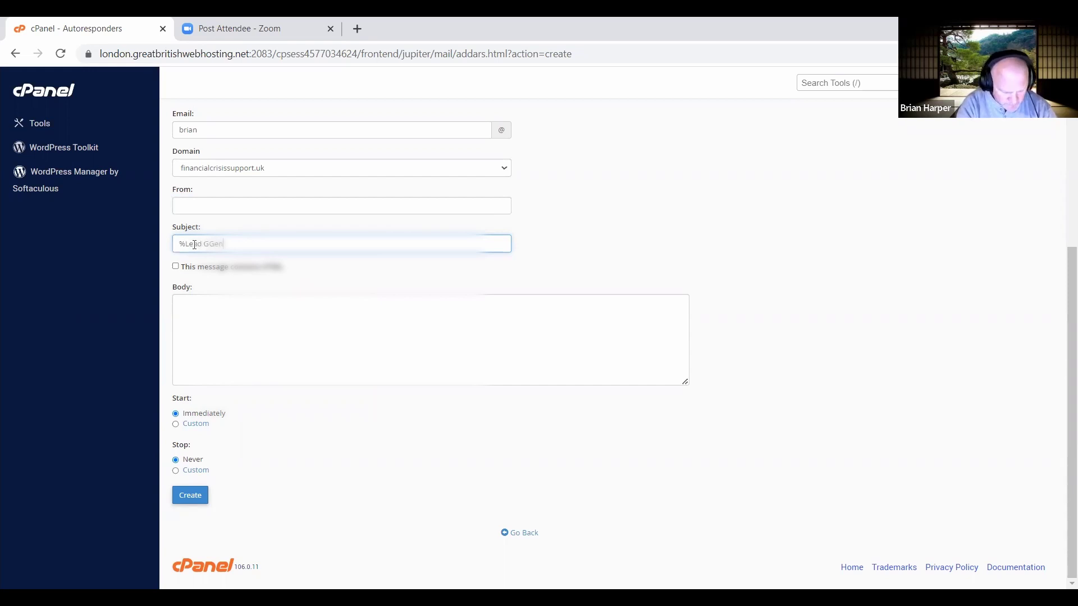
pyautogui.write('%')
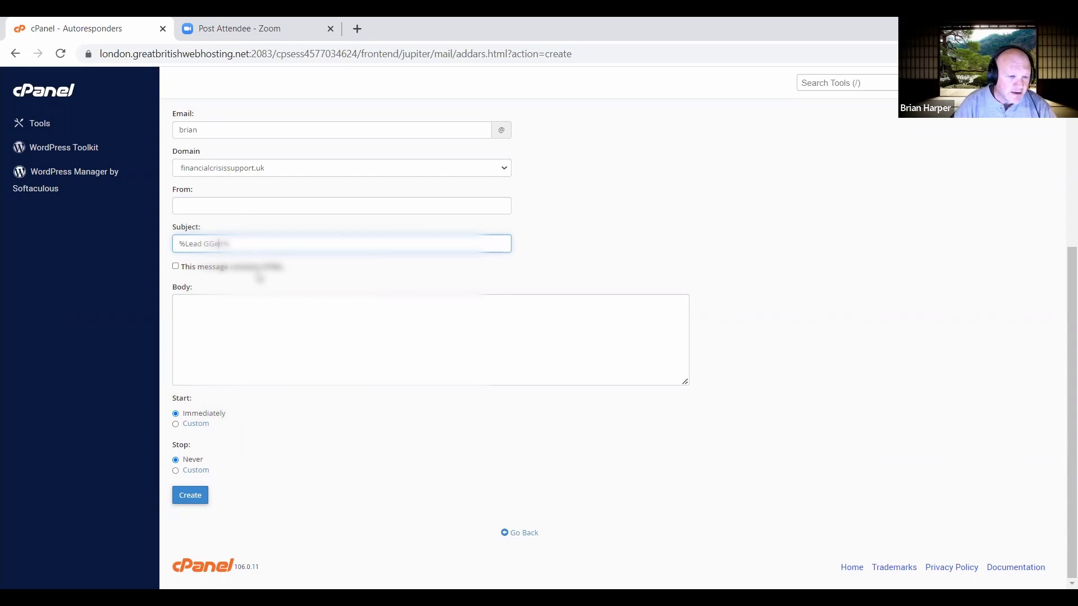
pyautogui.press('BackSpace')
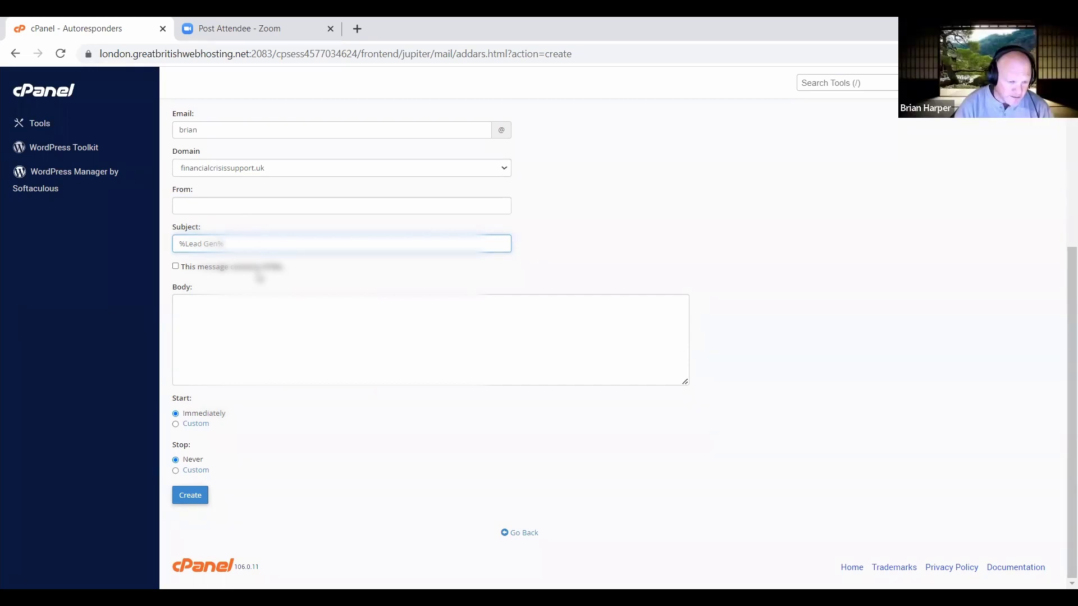
pyautogui.click(226, 311)
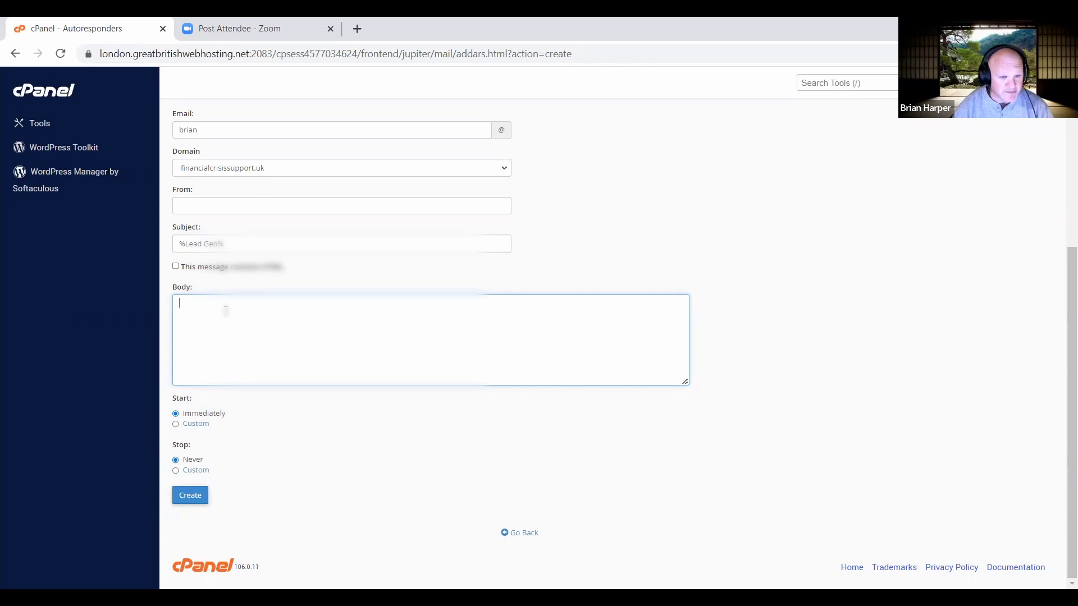
# Fill the autoresponder's From field with '%form%'.
pyautogui.click(233, 201)
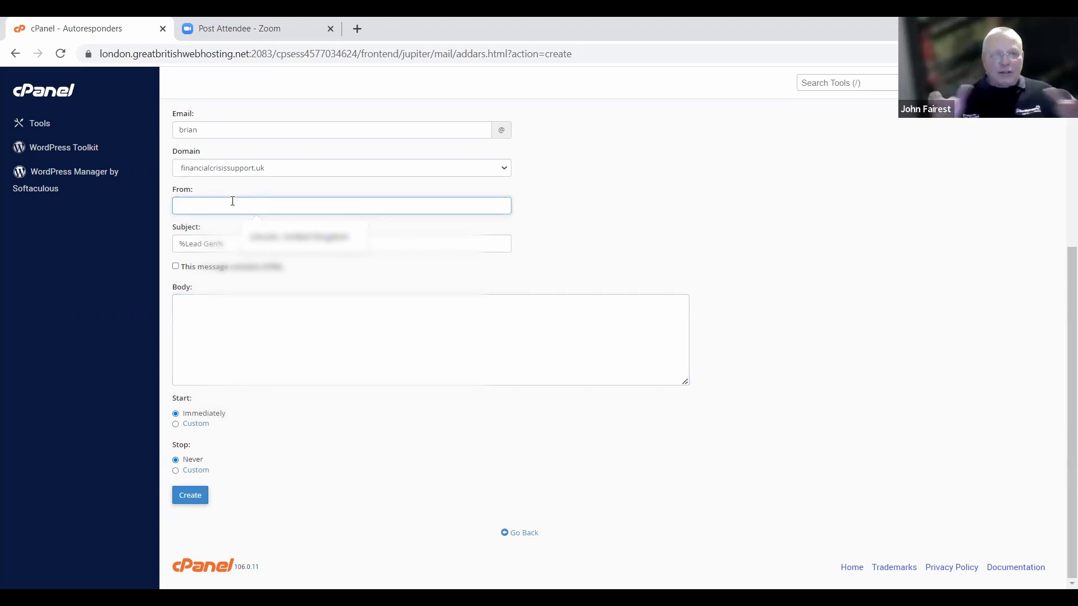
pyautogui.write('%form')
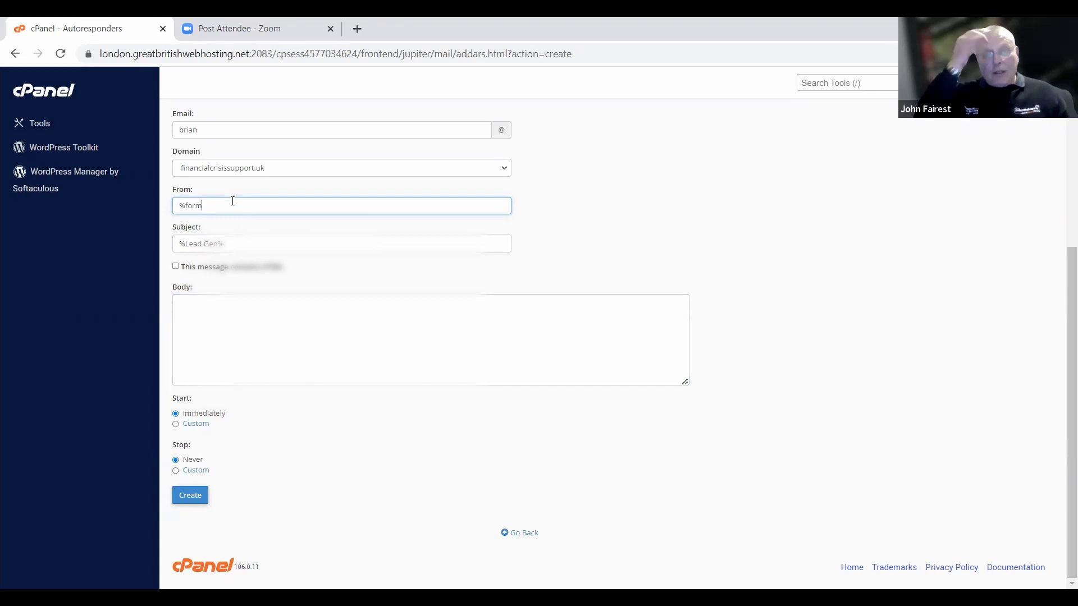
pyautogui.write('%')
pyautogui.click(235, 331)
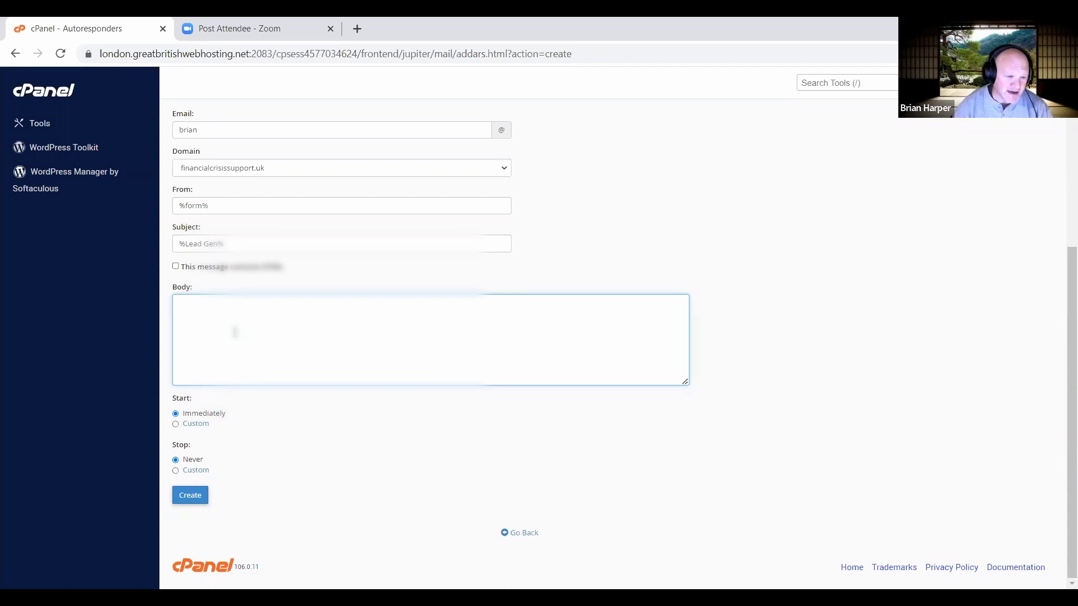
# Clear the '%form%' value out of the From field.
pyautogui.click(241, 207)
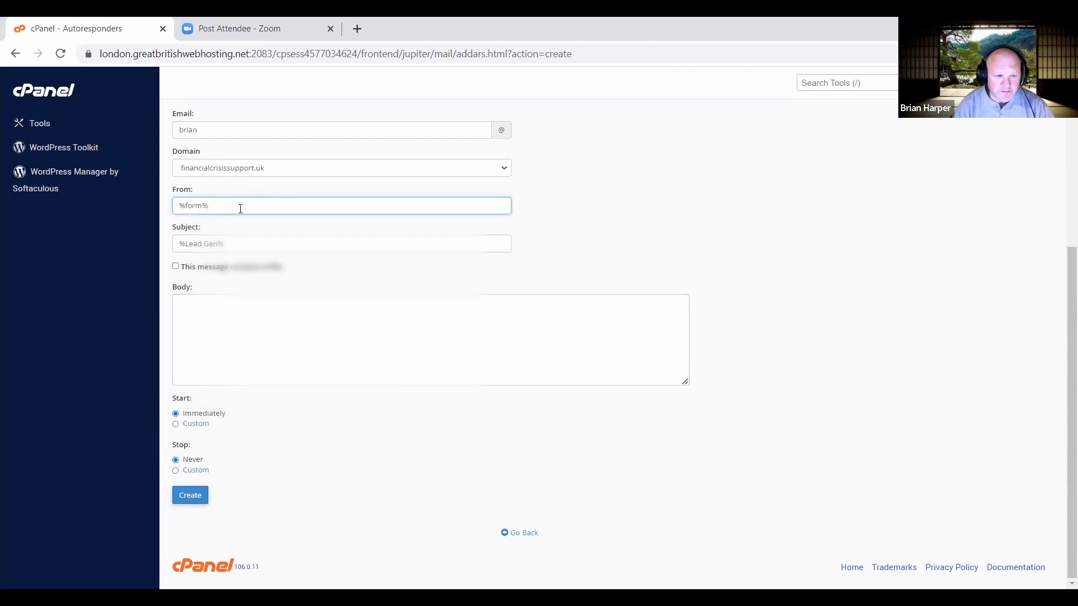
pyautogui.press('Left')
pyautogui.hotkey('shift', 'Left')
pyautogui.hotkey('shift', 'Left')
pyautogui.hotkey('shift', 'Left')
pyautogui.hotkey('shift', 'Left')
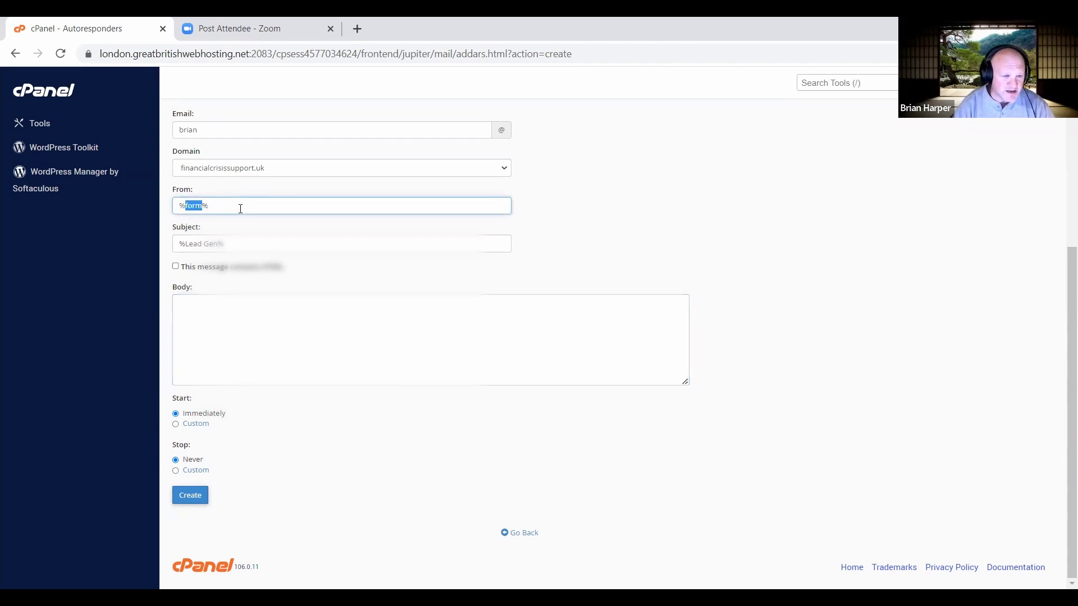
pyautogui.press('Home')
pyautogui.hotkey('shift', 'End')
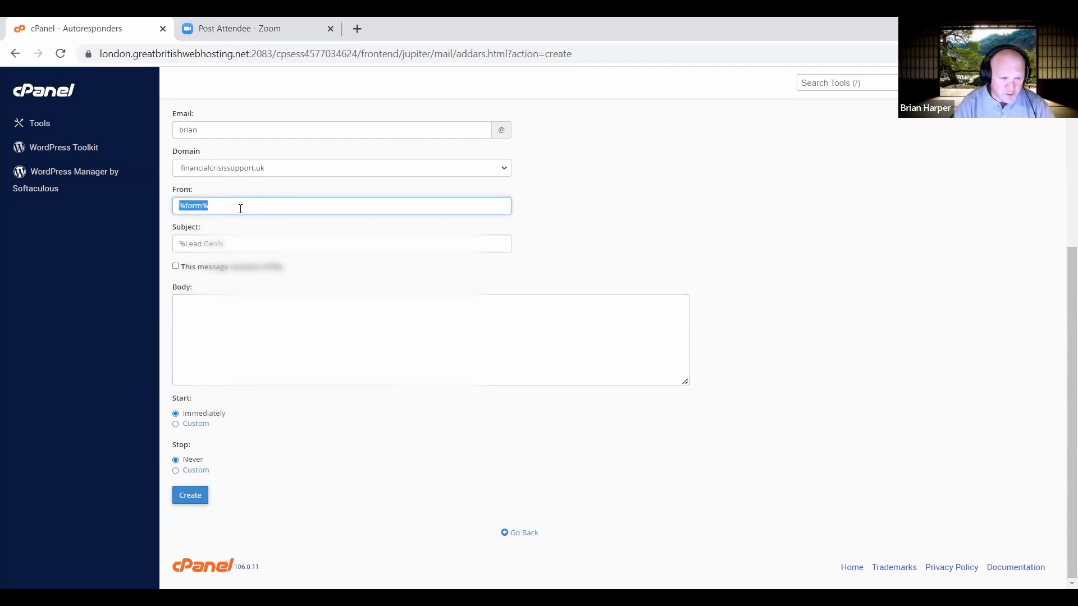
pyautogui.press('BackSpace')
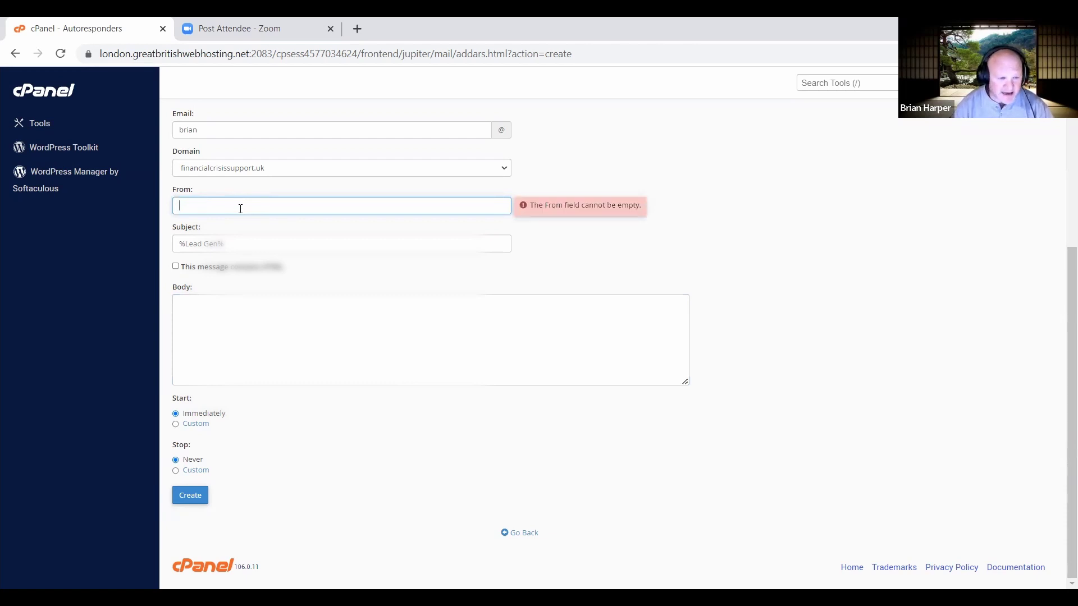
# Replace the subject with 'Thank you', deleting the leading and trailing percent signs.
pyautogui.click(227, 244)
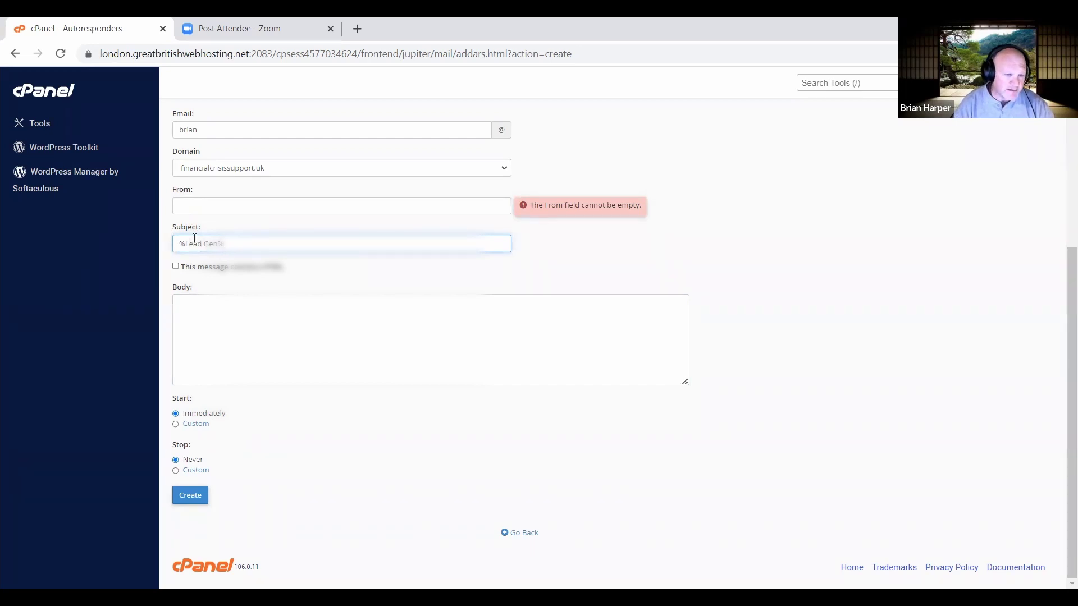
pyautogui.hotkey('shift', 'Right')
pyautogui.hotkey('shift', 'Right')
pyautogui.hotkey('shift', 'Right')
pyautogui.hotkey('shift', 'Right')
pyautogui.hotkey('shift', 'Right')
pyautogui.hotkey('shift', 'Right')
pyautogui.hotkey('shift', 'Right')
pyautogui.hotkey('shift', 'Right')
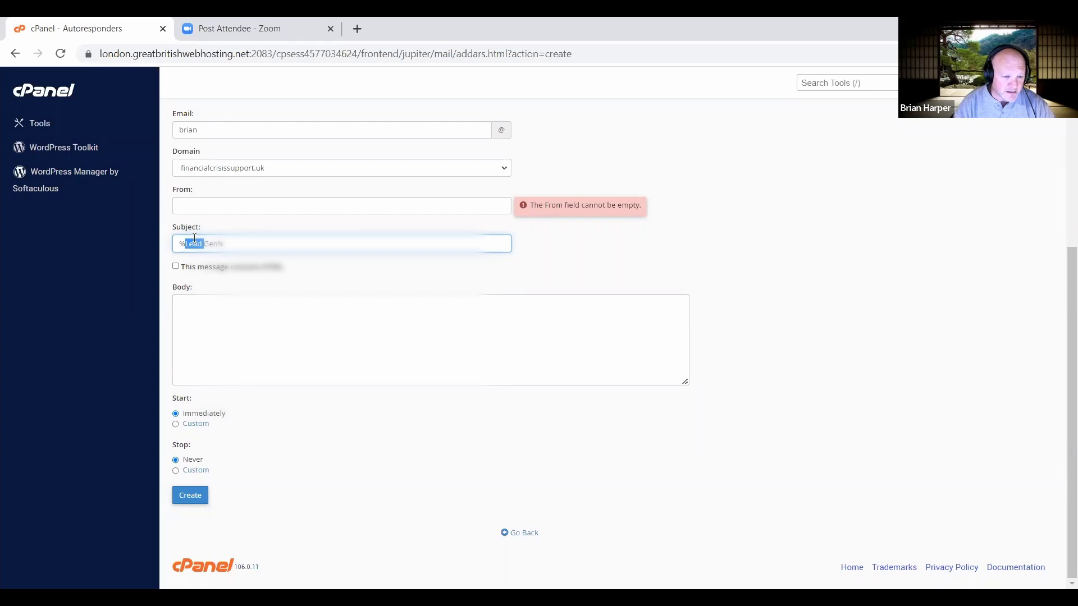
pyautogui.write('Thank y')
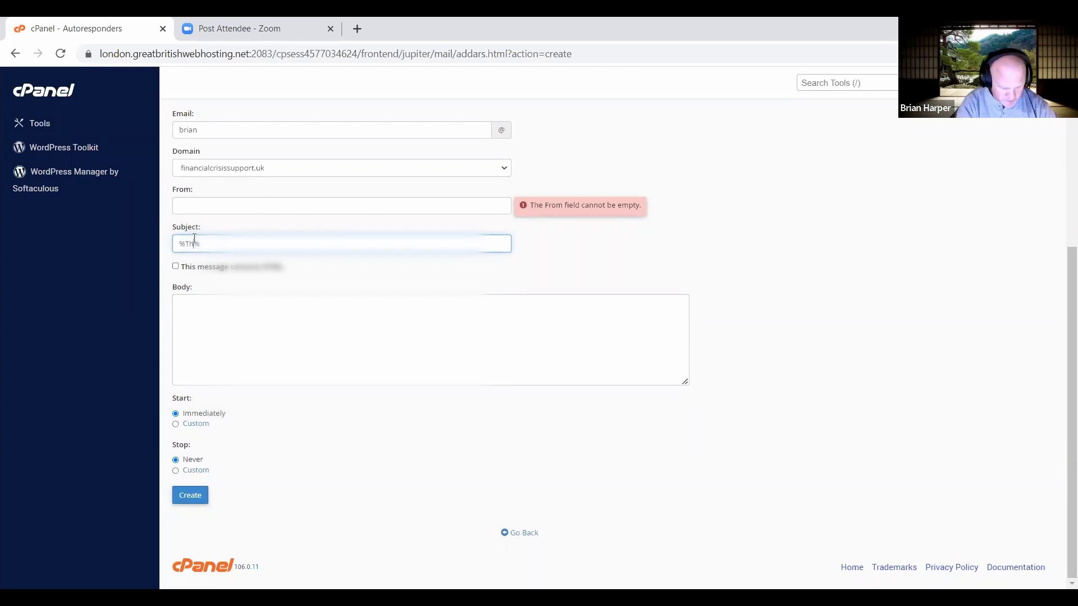
pyautogui.write('ou')
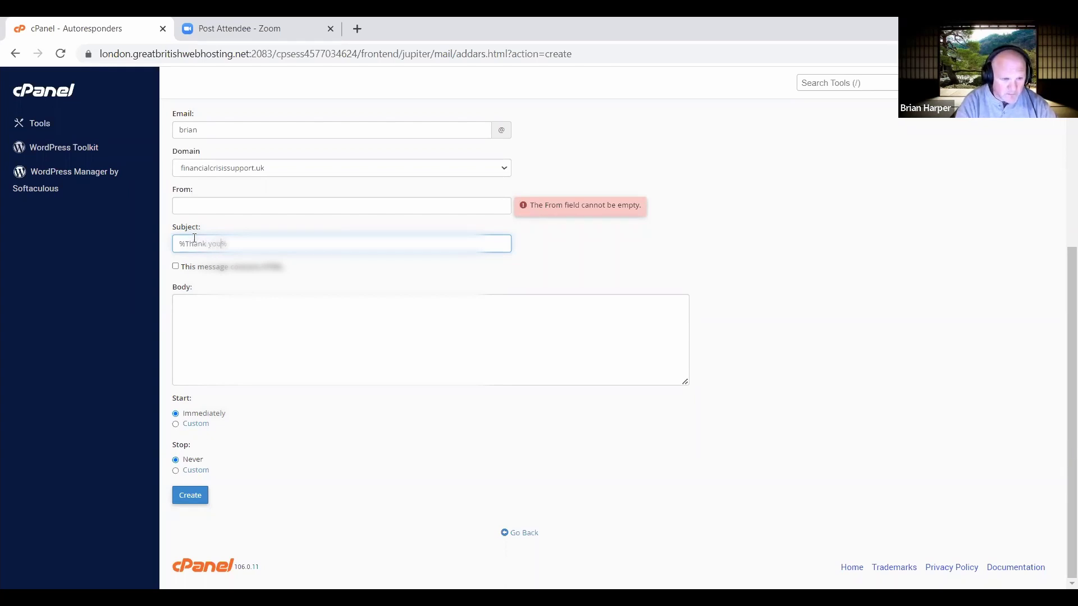
pyautogui.press('Delete')
pyautogui.press('Home')
pyautogui.press('Delete')
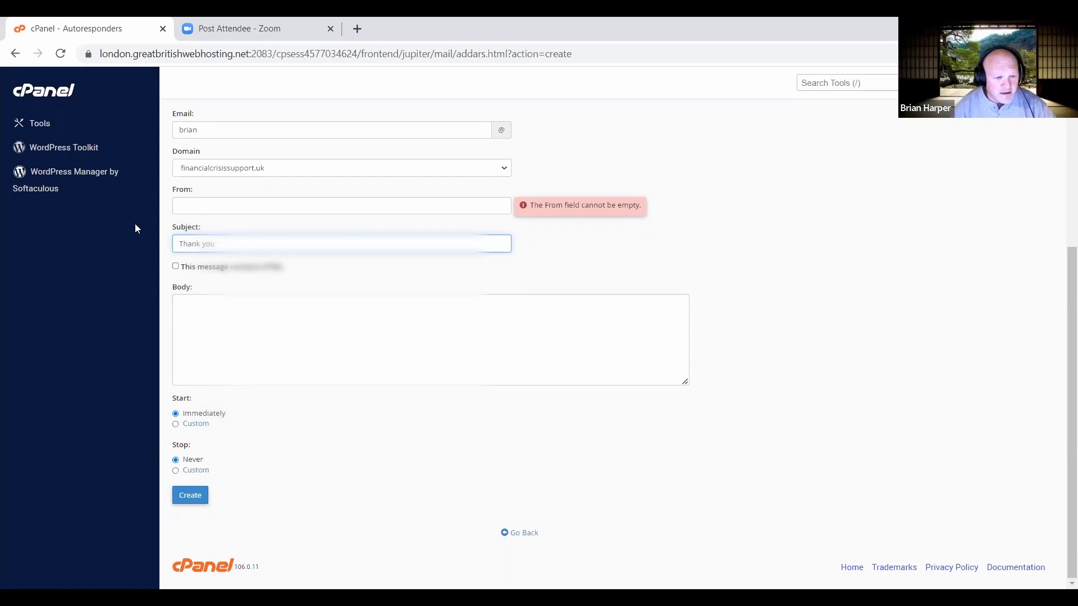
pyautogui.click(216, 313)
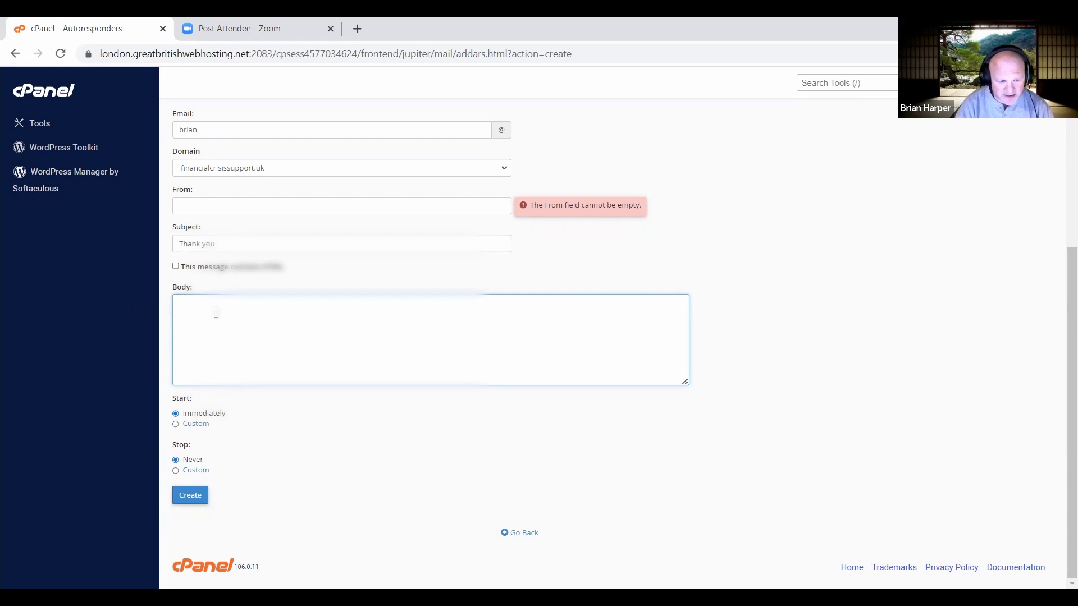
# Type the body text 'Thank you for your mailiry. We will b in'.
pyautogui.write('T')
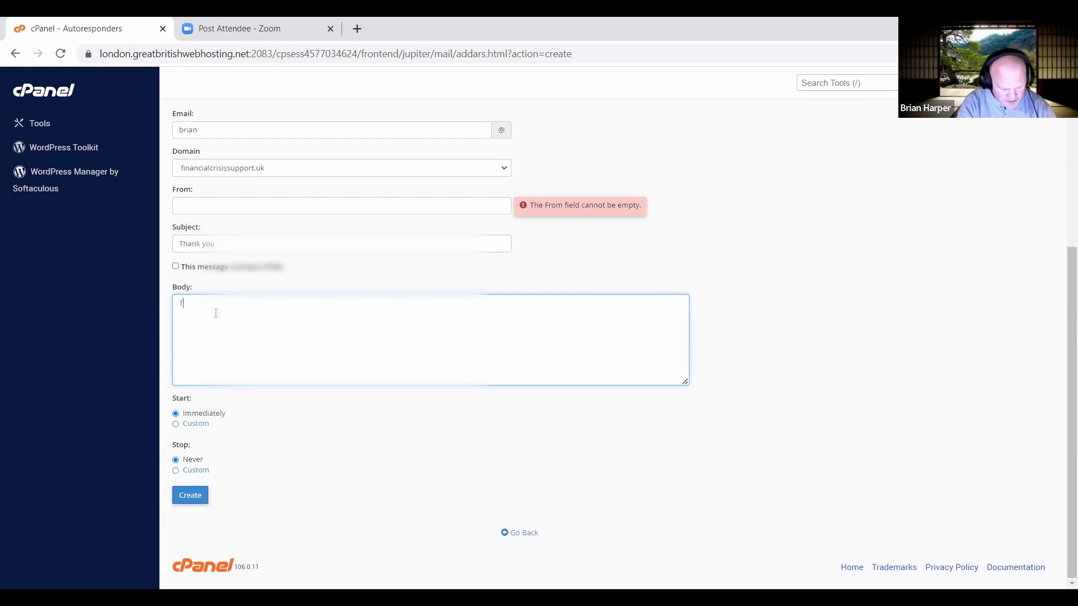
pyautogui.write('hank y')
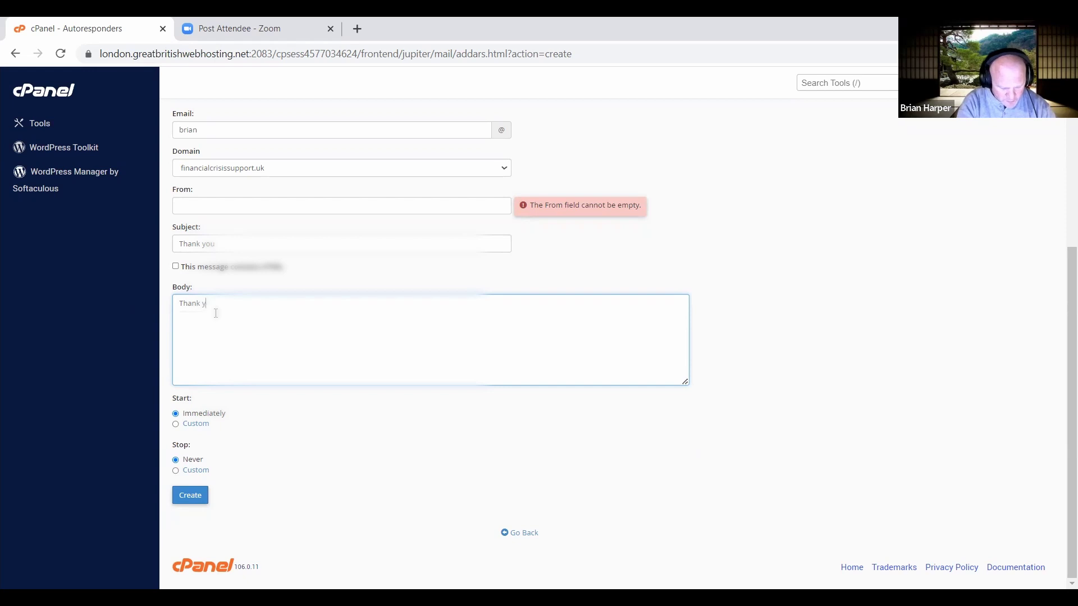
pyautogui.write('ou for your')
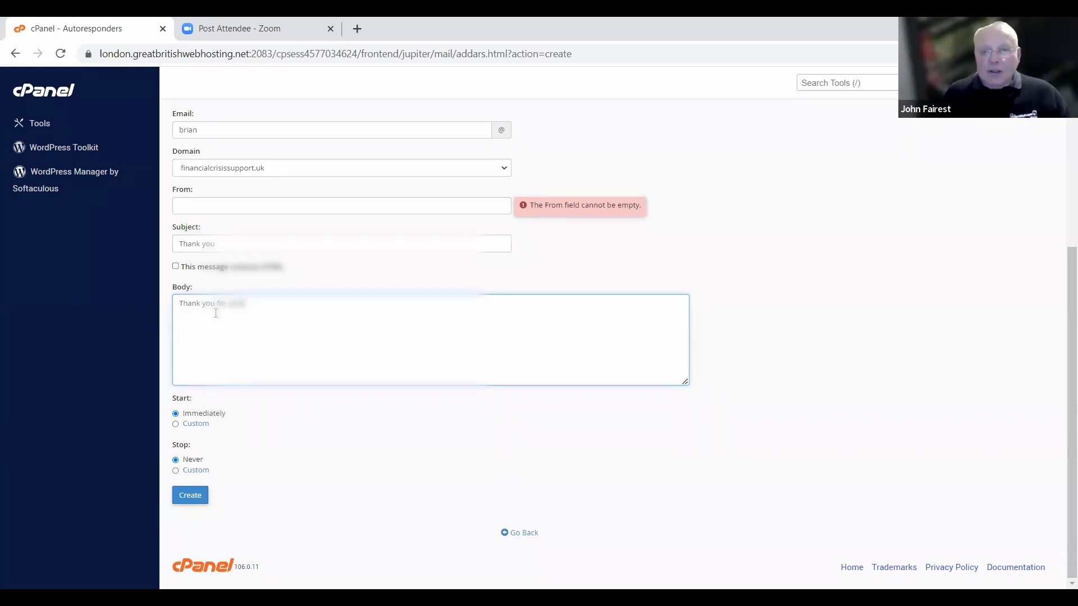
pyautogui.write(' mail')
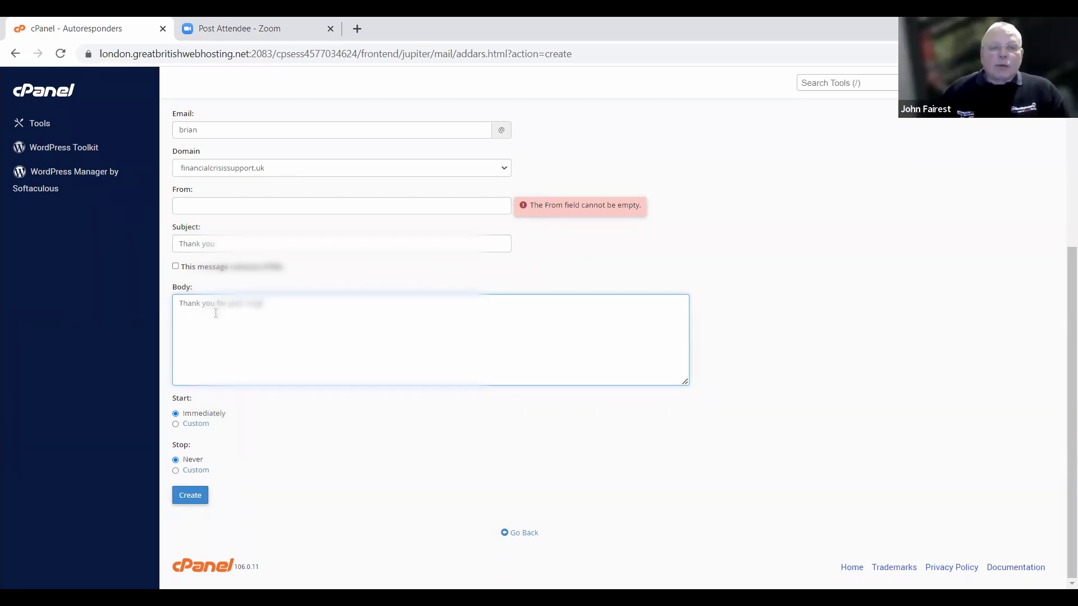
pyautogui.press('BackSpace')
pyautogui.press('BackSpace')
pyautogui.press('BackSpace')
pyautogui.press('BackSpace')
pyautogui.write('inquiry')
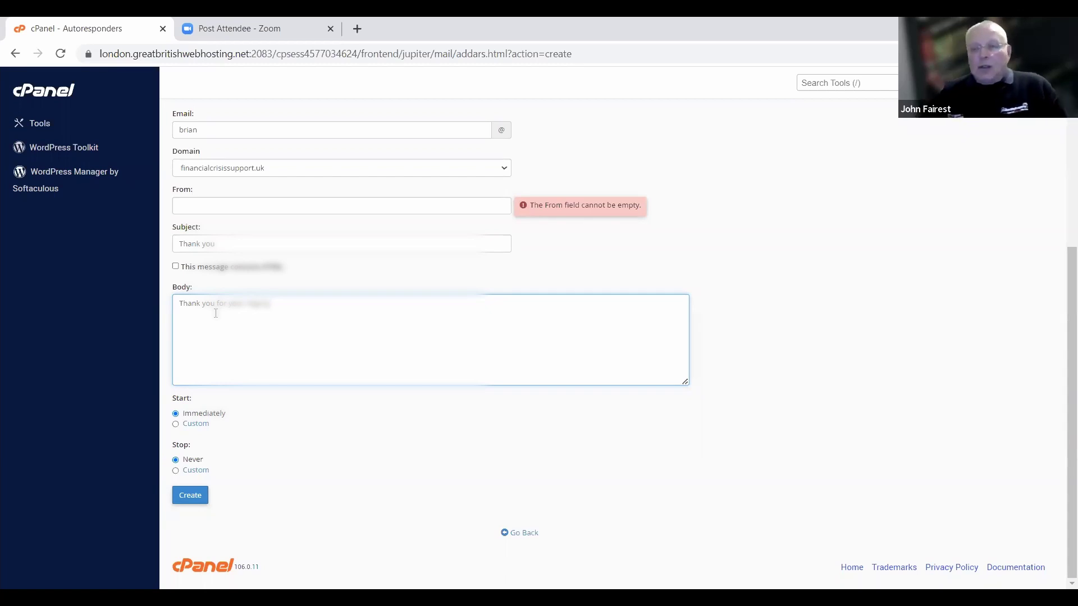
pyautogui.write('. We will b in')
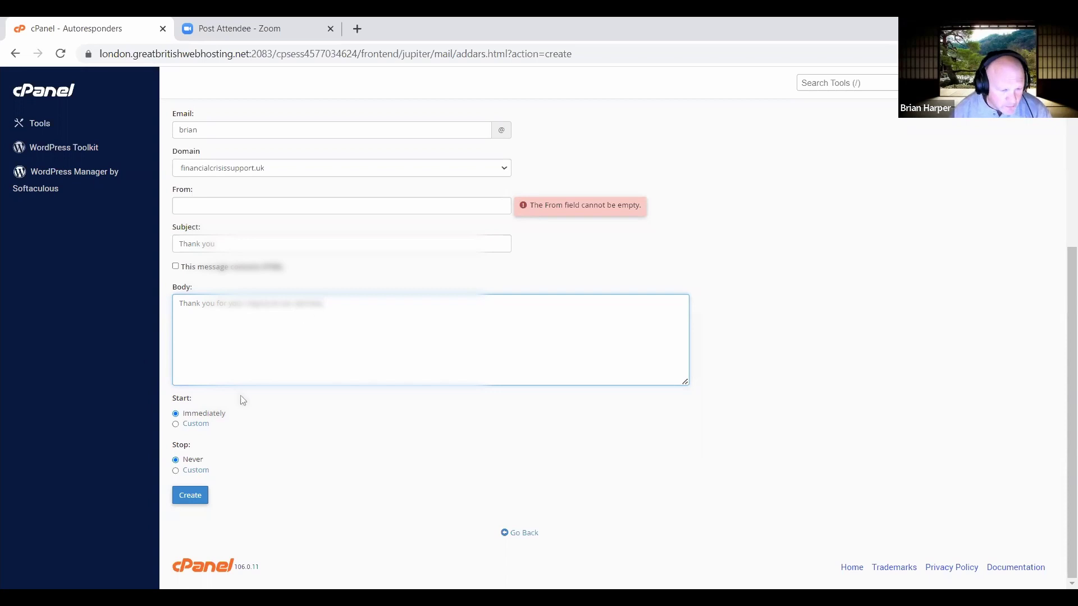
pyautogui.click(177, 425)
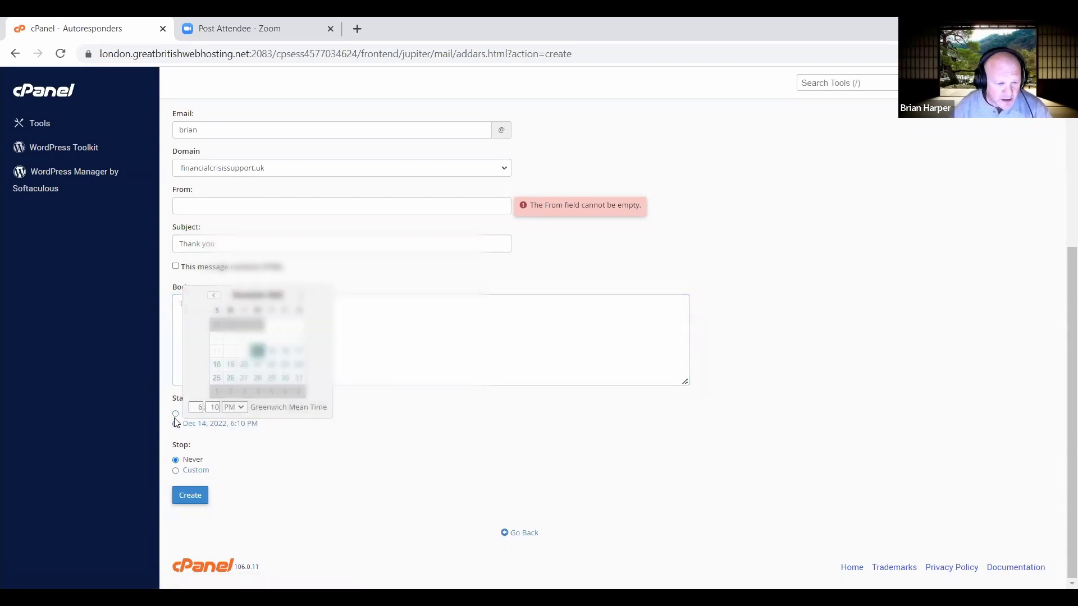
pyautogui.click(176, 414)
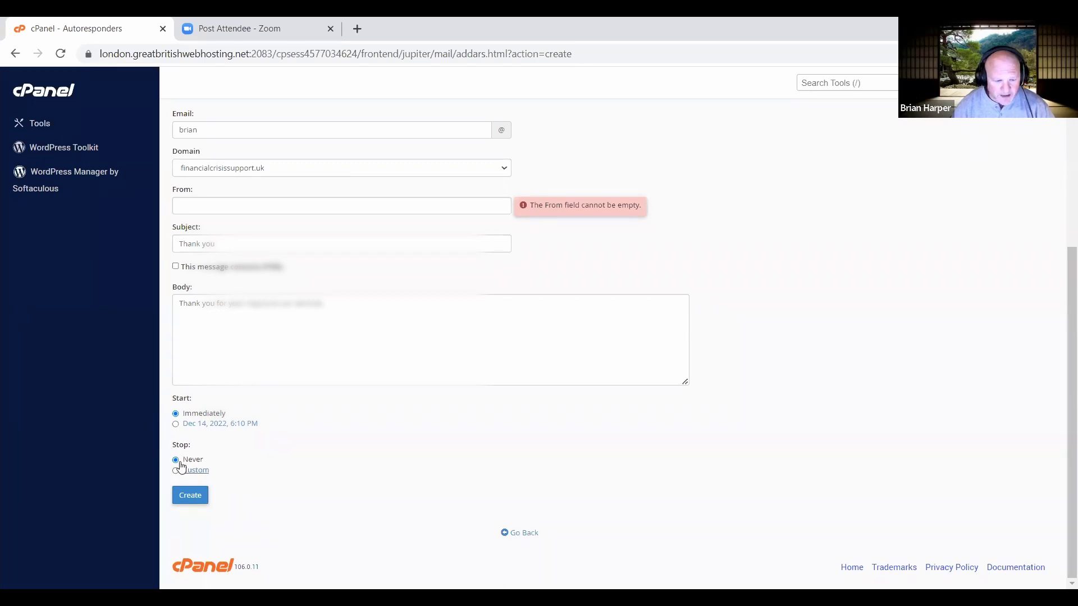
# Enter the sender's name in the From field and create the autoresponder.
pyautogui.click(184, 497)
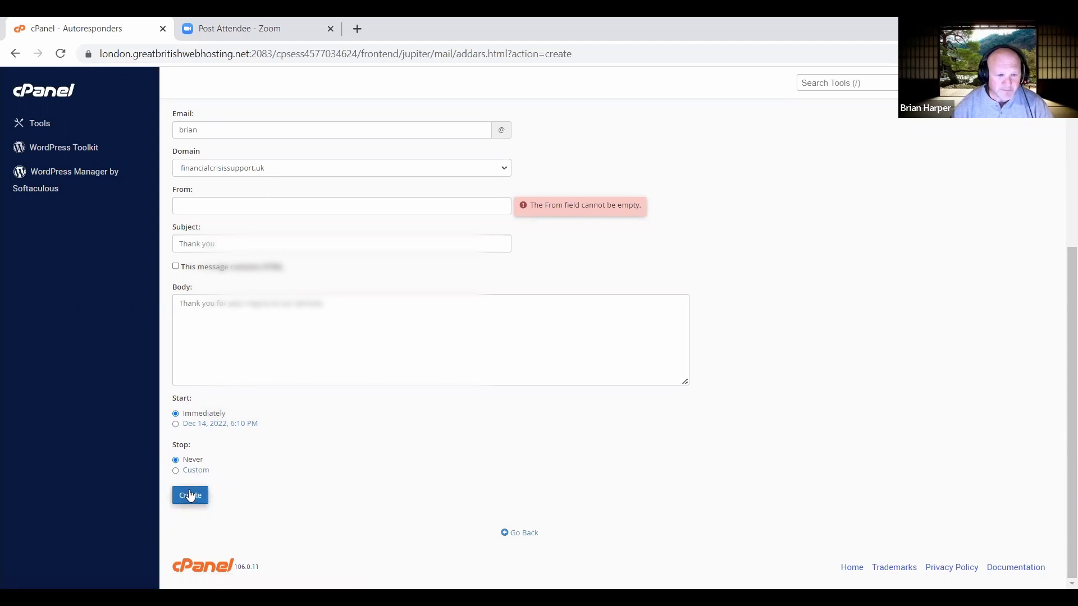
pyautogui.click(232, 209)
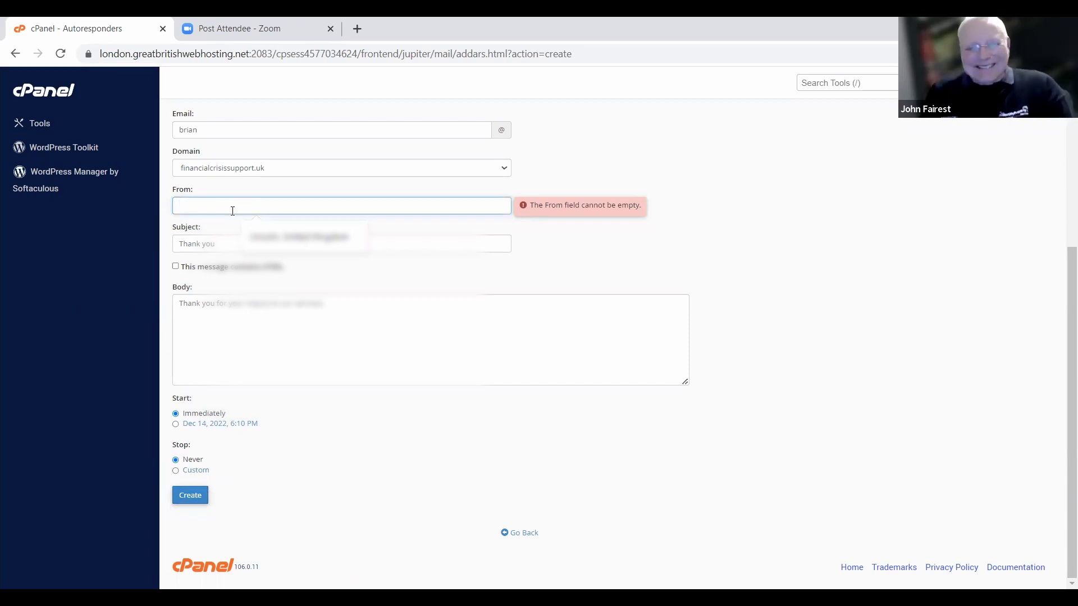
pyautogui.write('Brian')
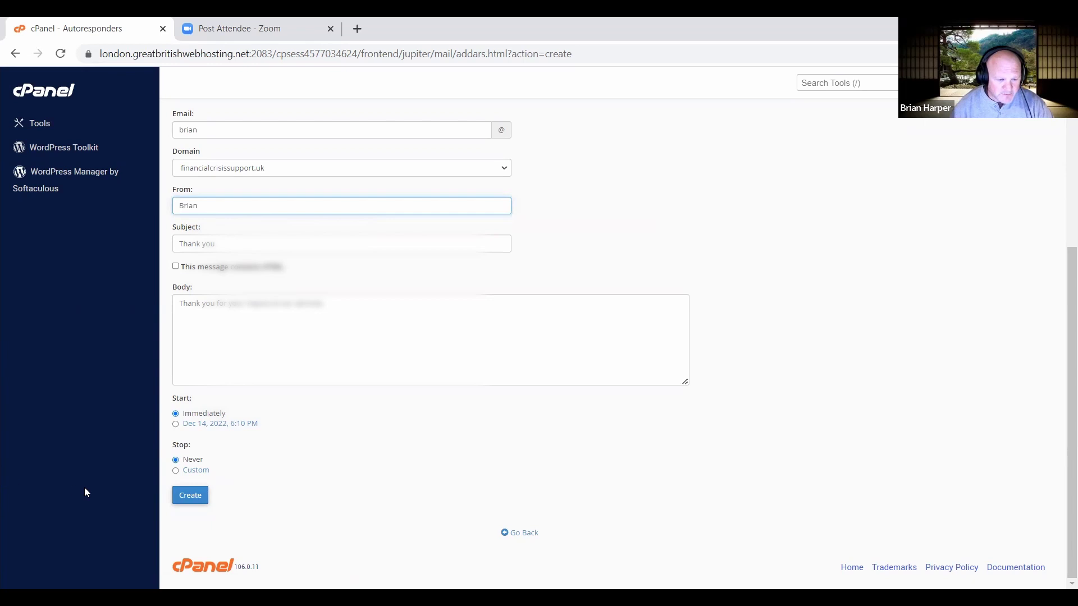
pyautogui.click(180, 500)
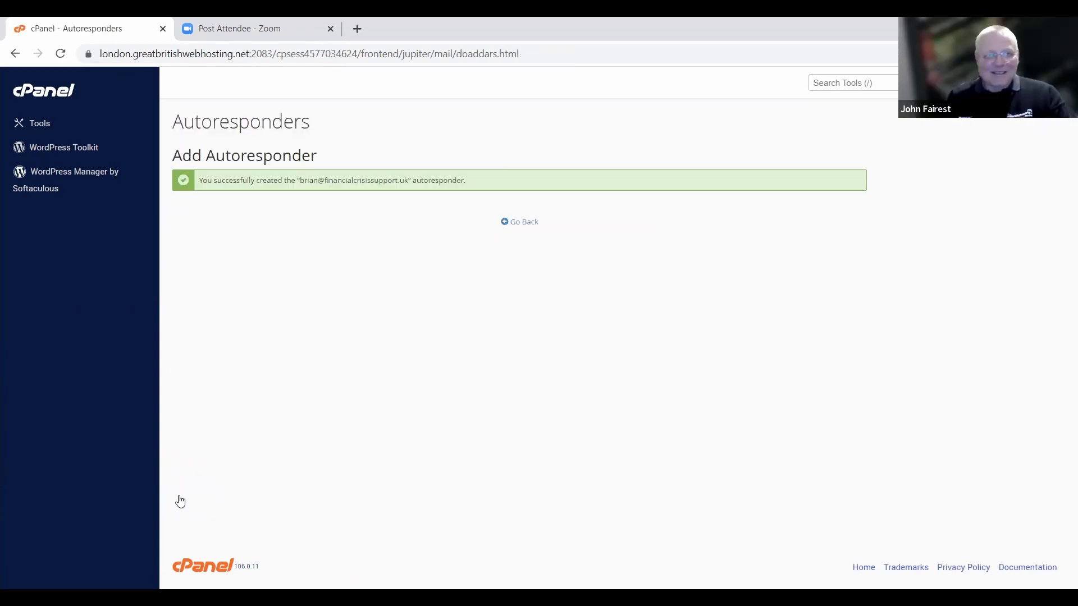
# Go back to the Tools home page from the autoresponder success screen.
pyautogui.click(40, 126)
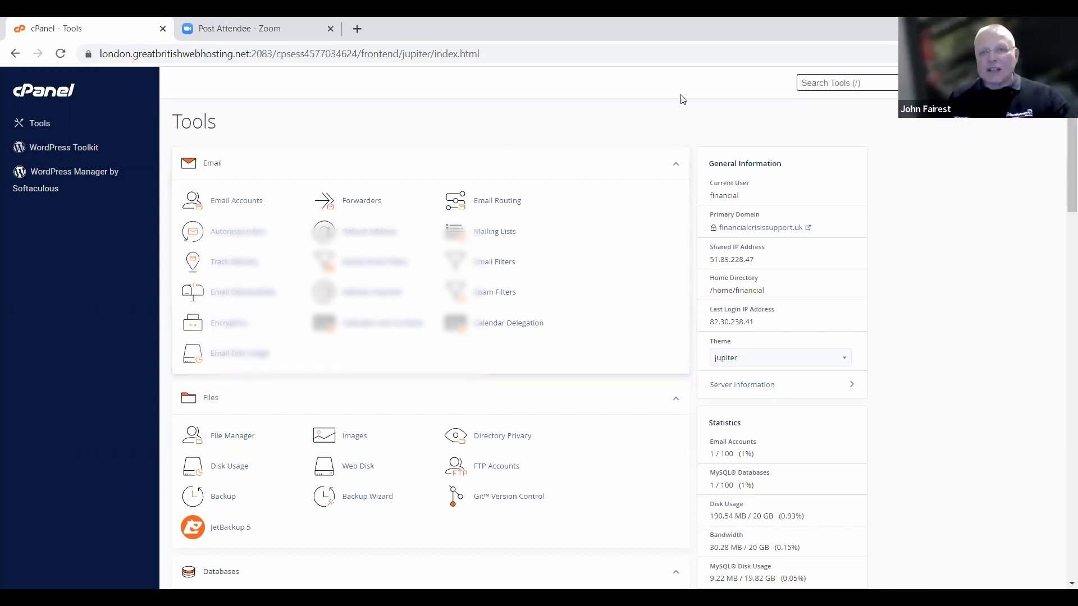
pyautogui.click(712, 83)
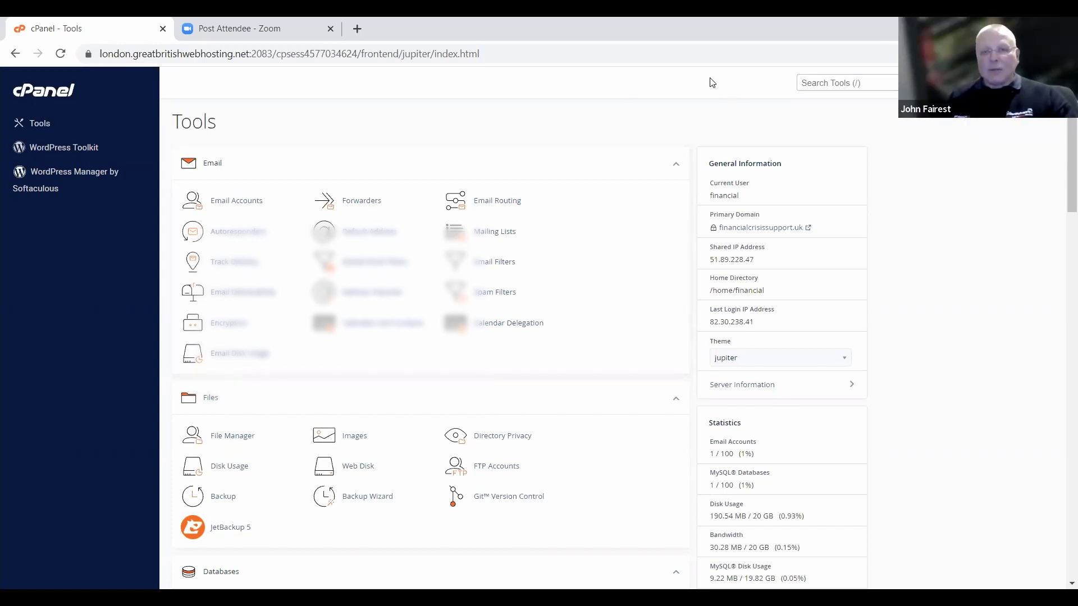